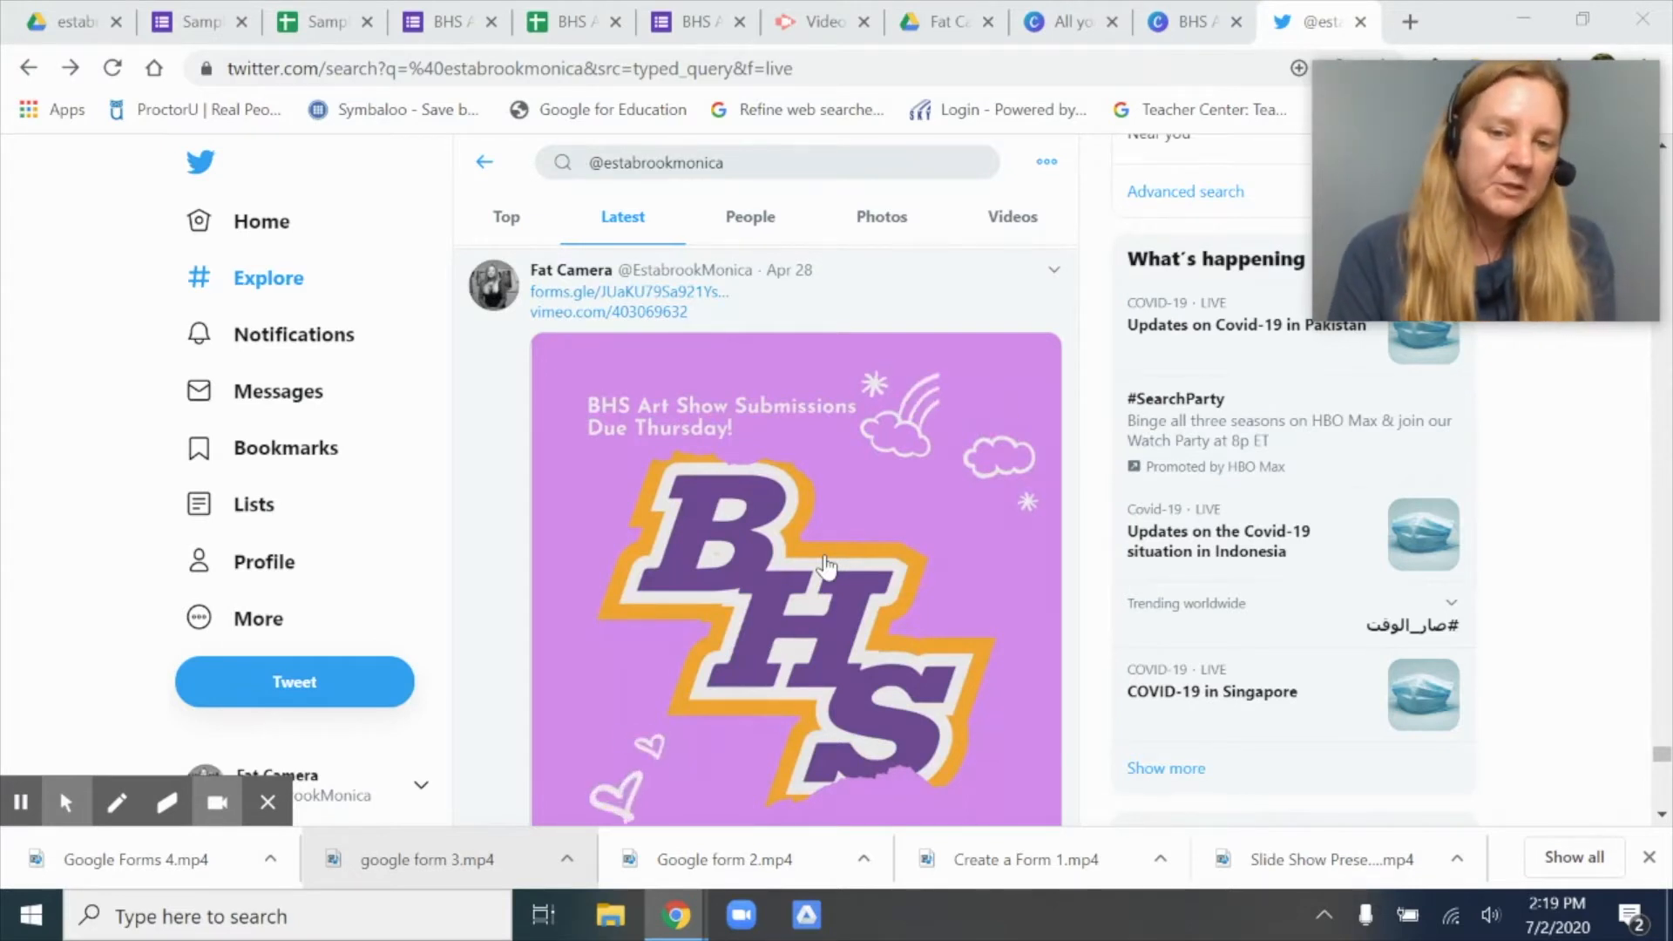
scroll(826, 566, "down", 2)
scroll(826, 566, "up", 2)
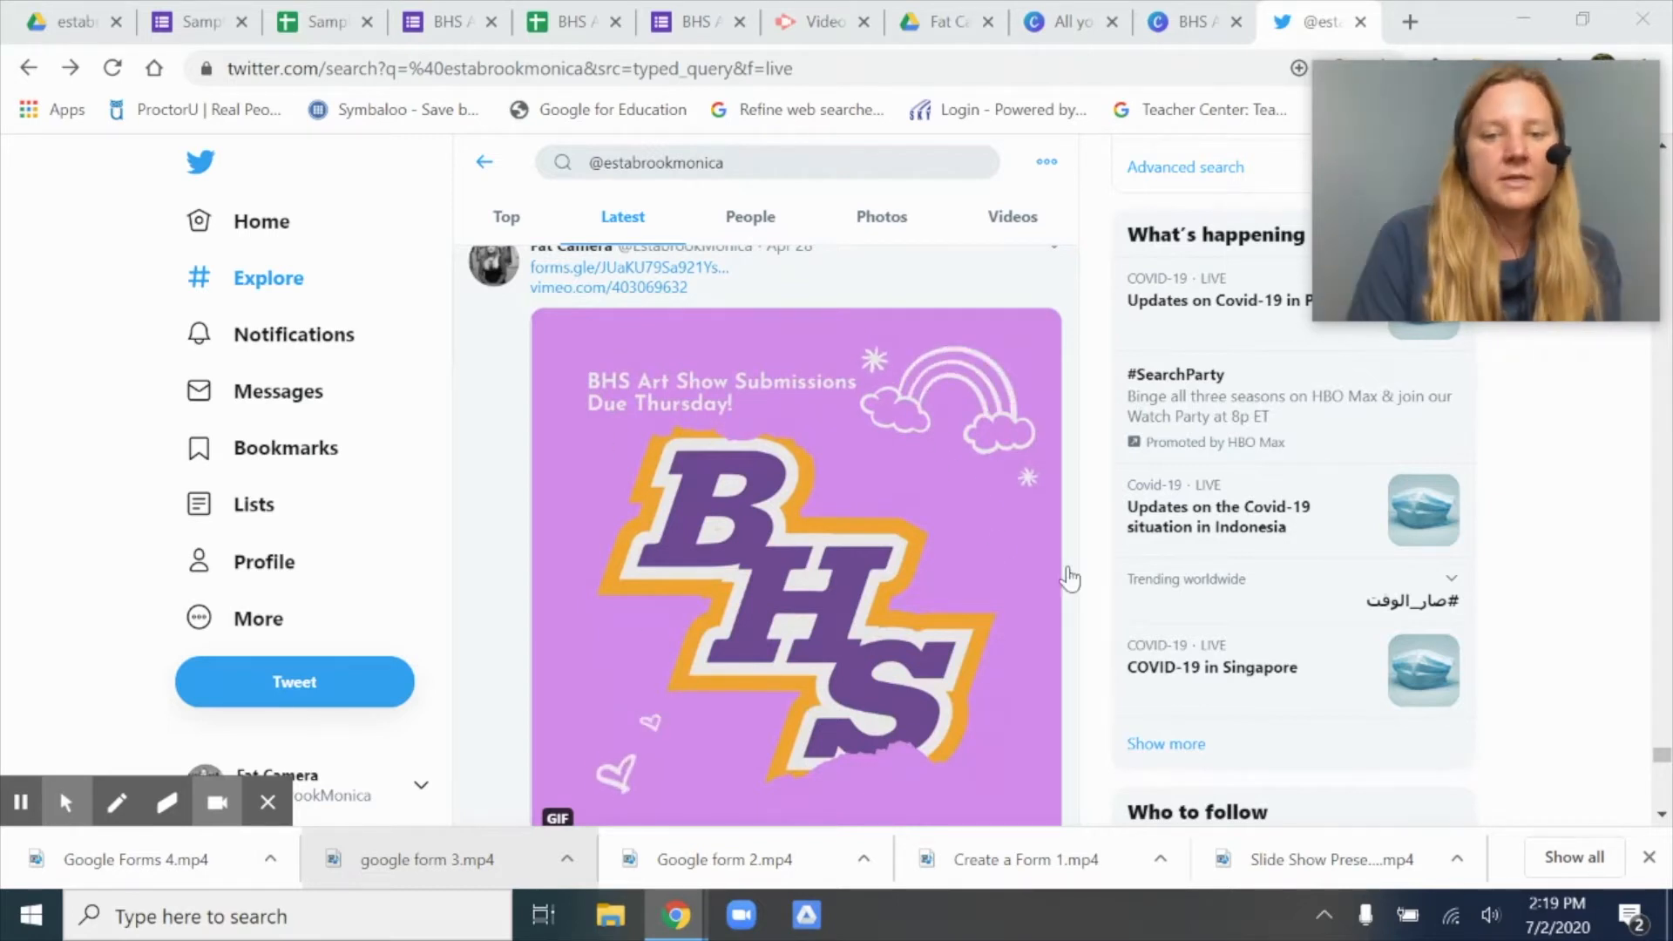
scroll(1070, 579, "up", 1)
scroll(1070, 580, "up", 1)
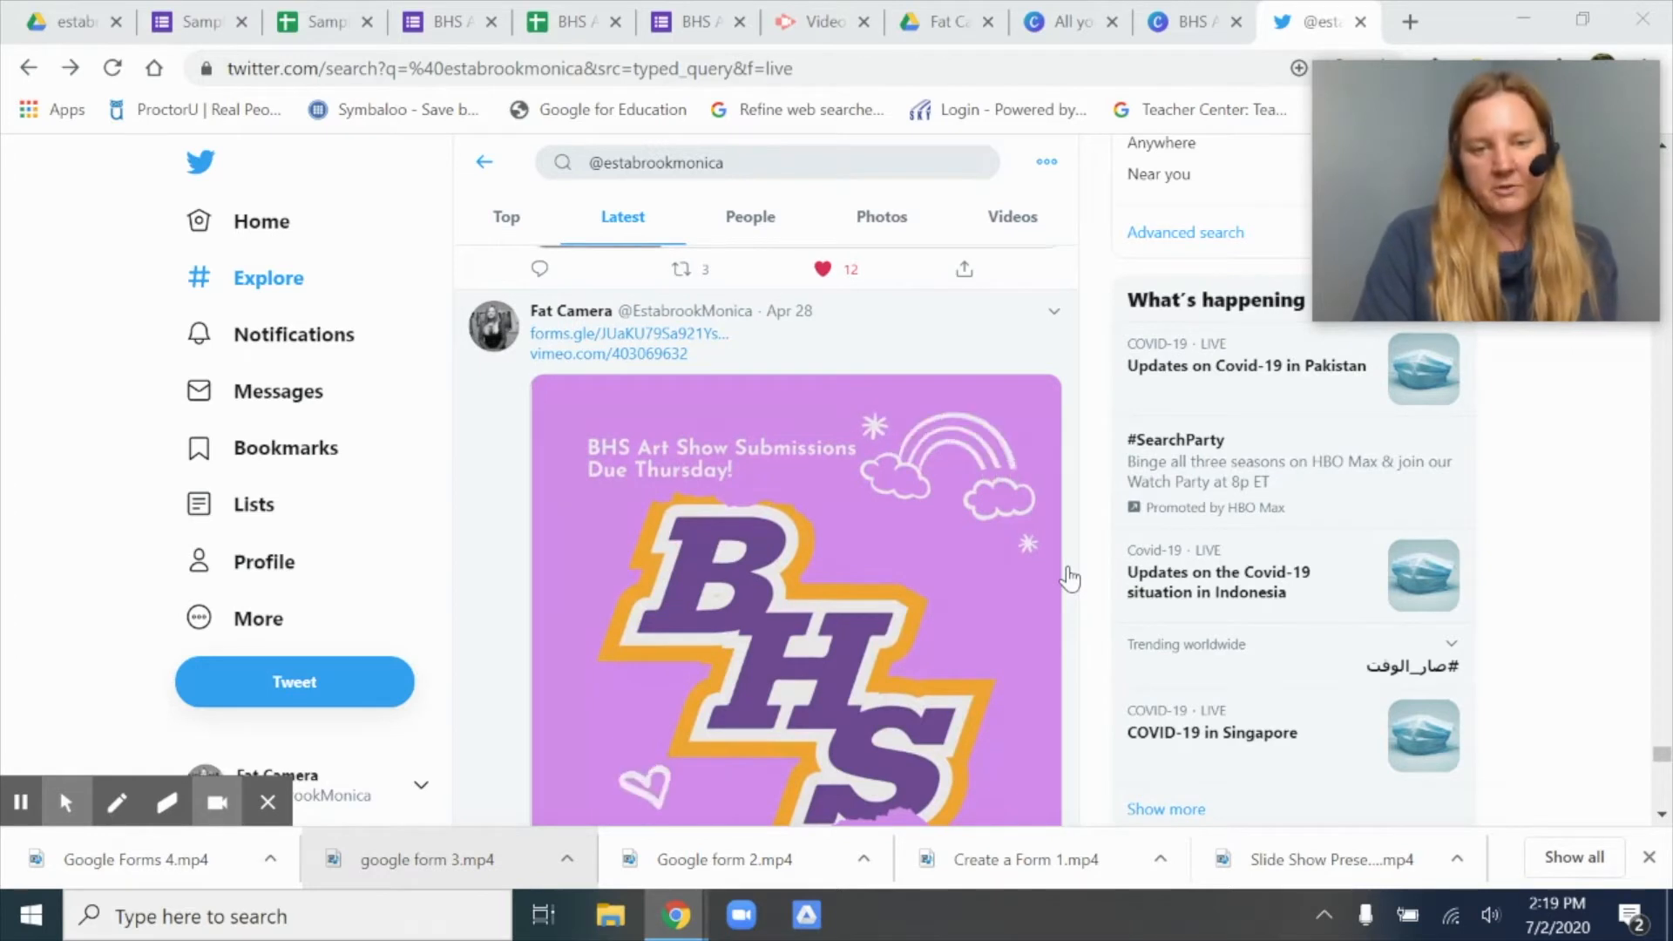
scroll(1070, 580, "up", 1)
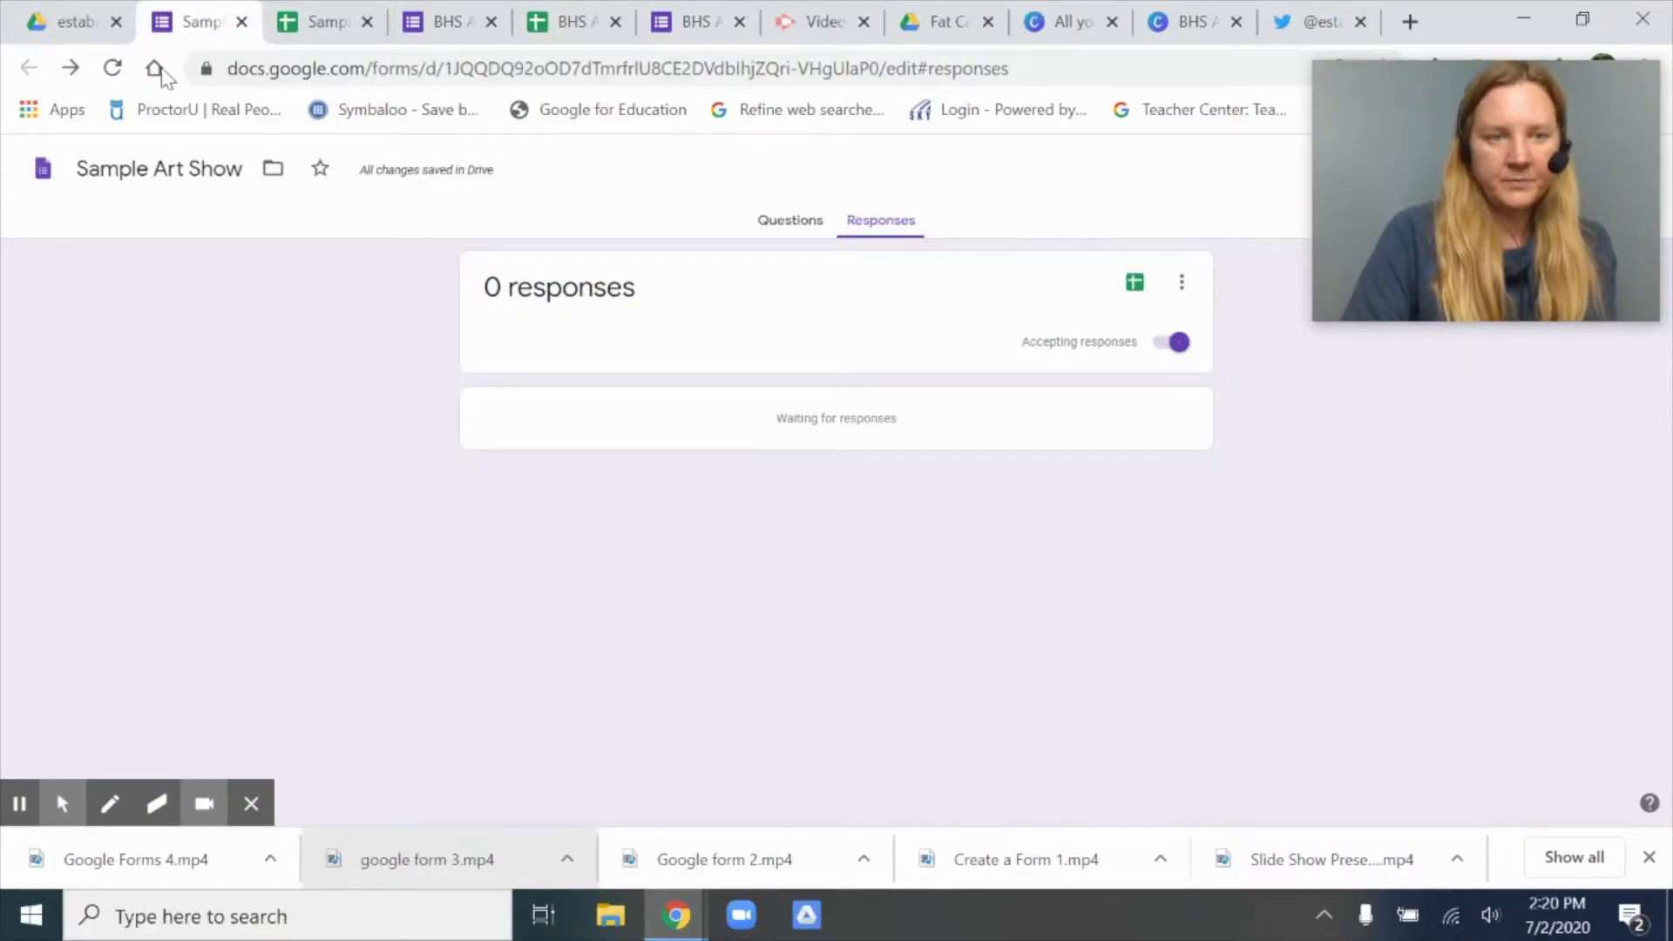
Step: Copy the shortened link of the Sample Art Show form from its send options
left_click(788, 222)
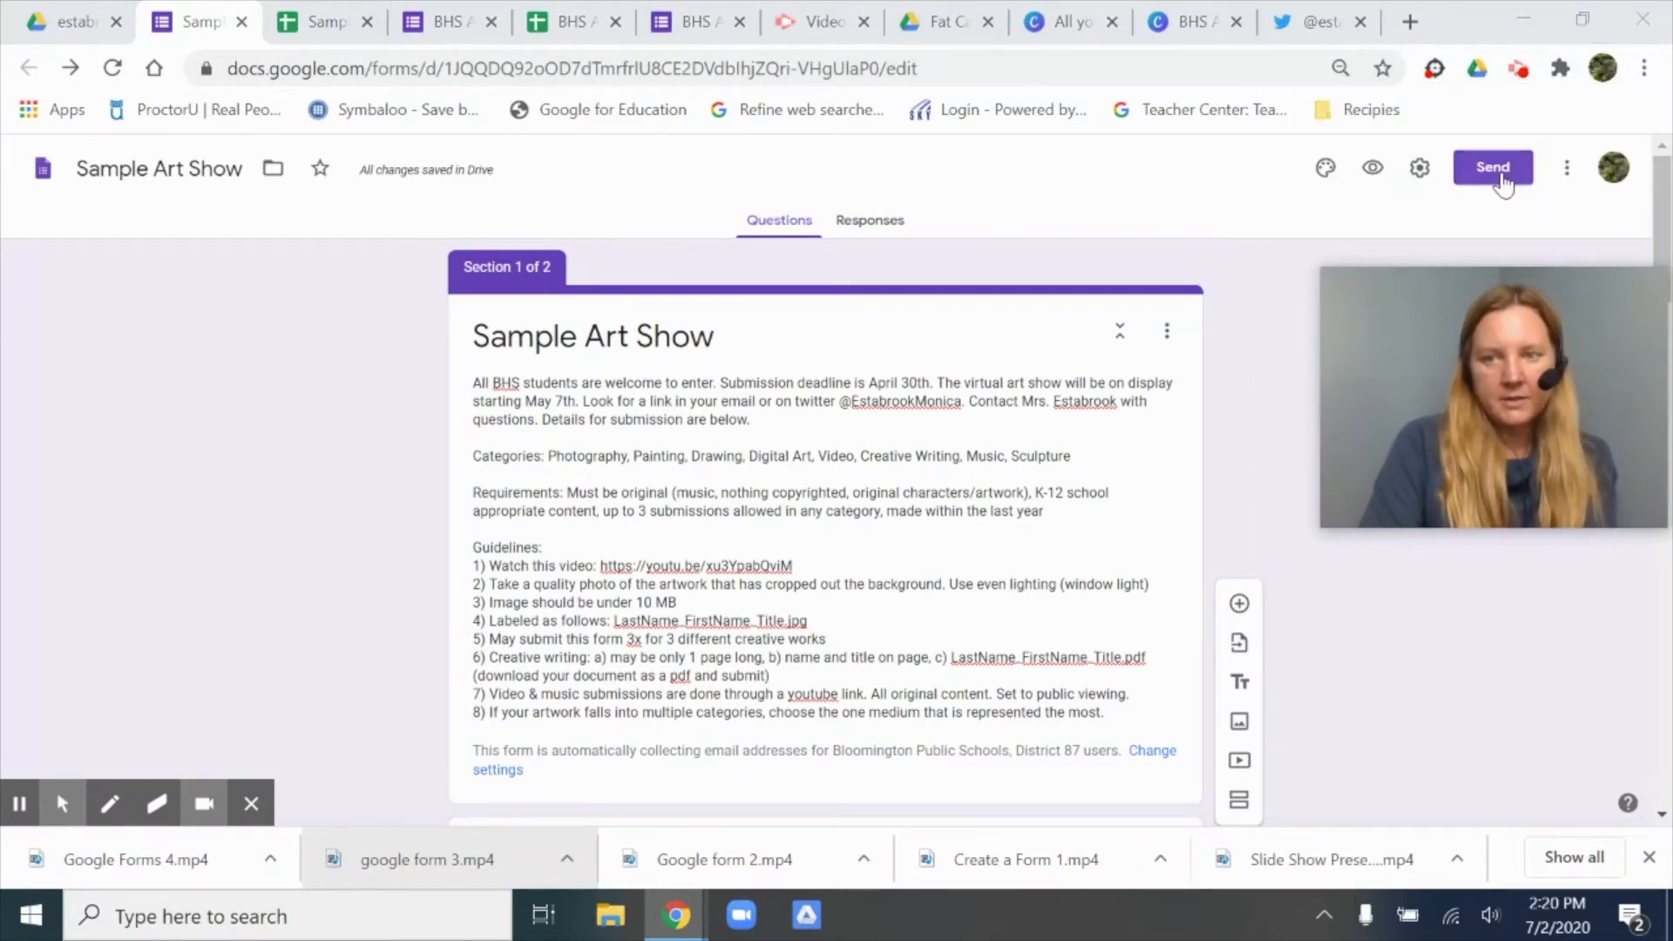
left_click(1497, 173)
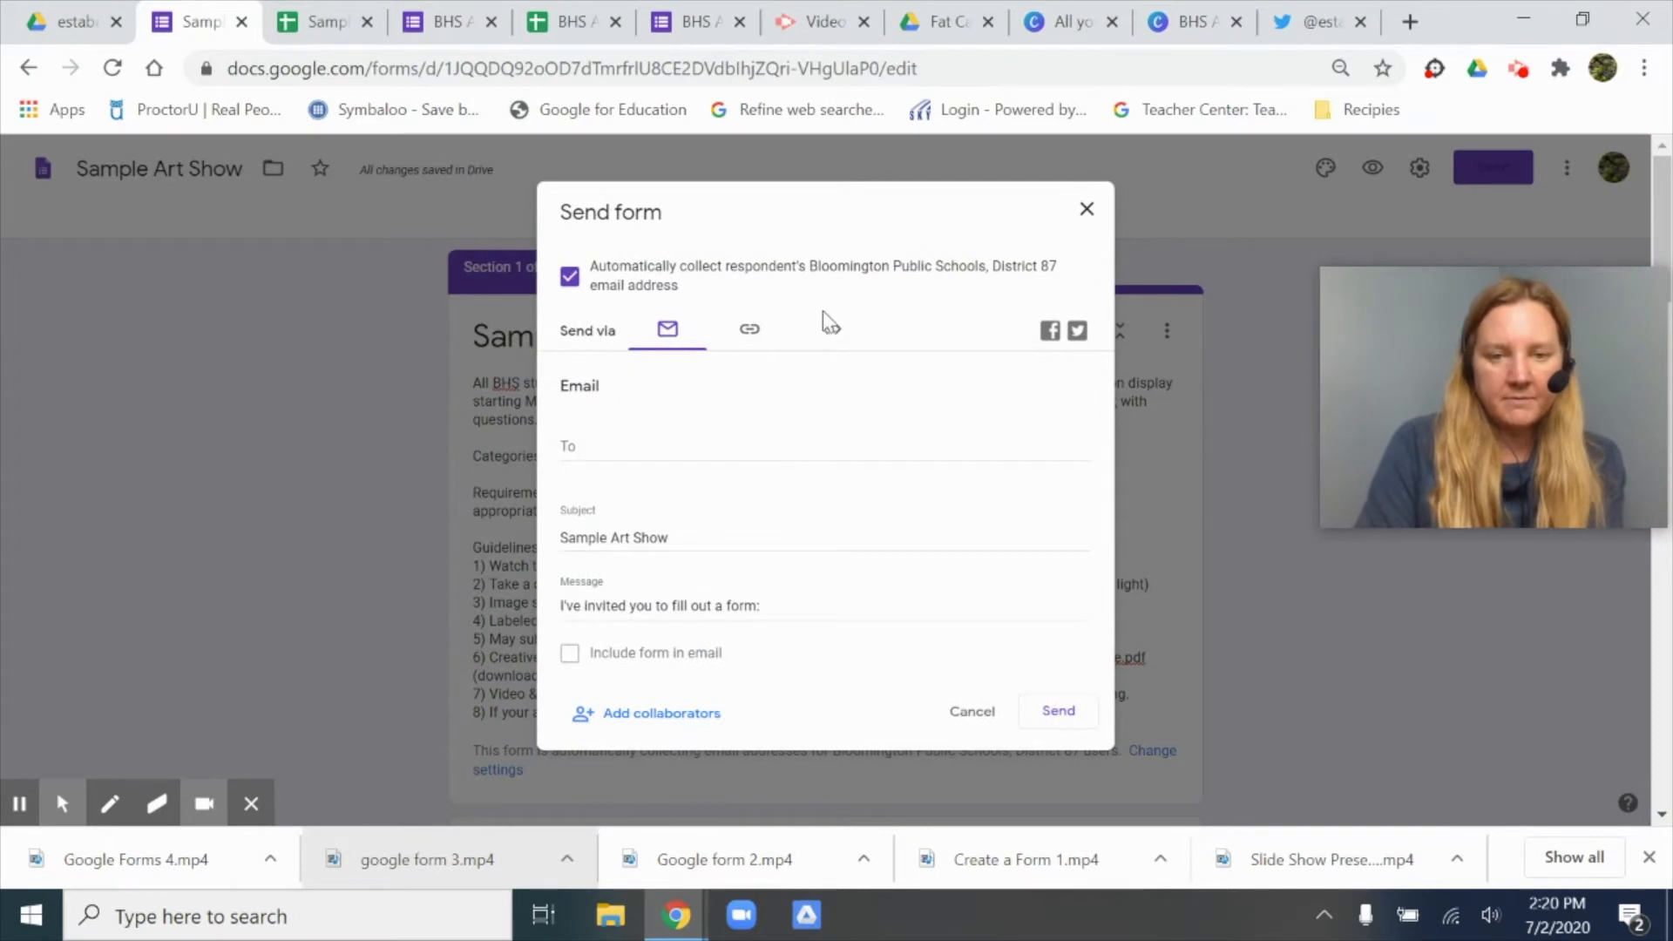
left_click(832, 332)
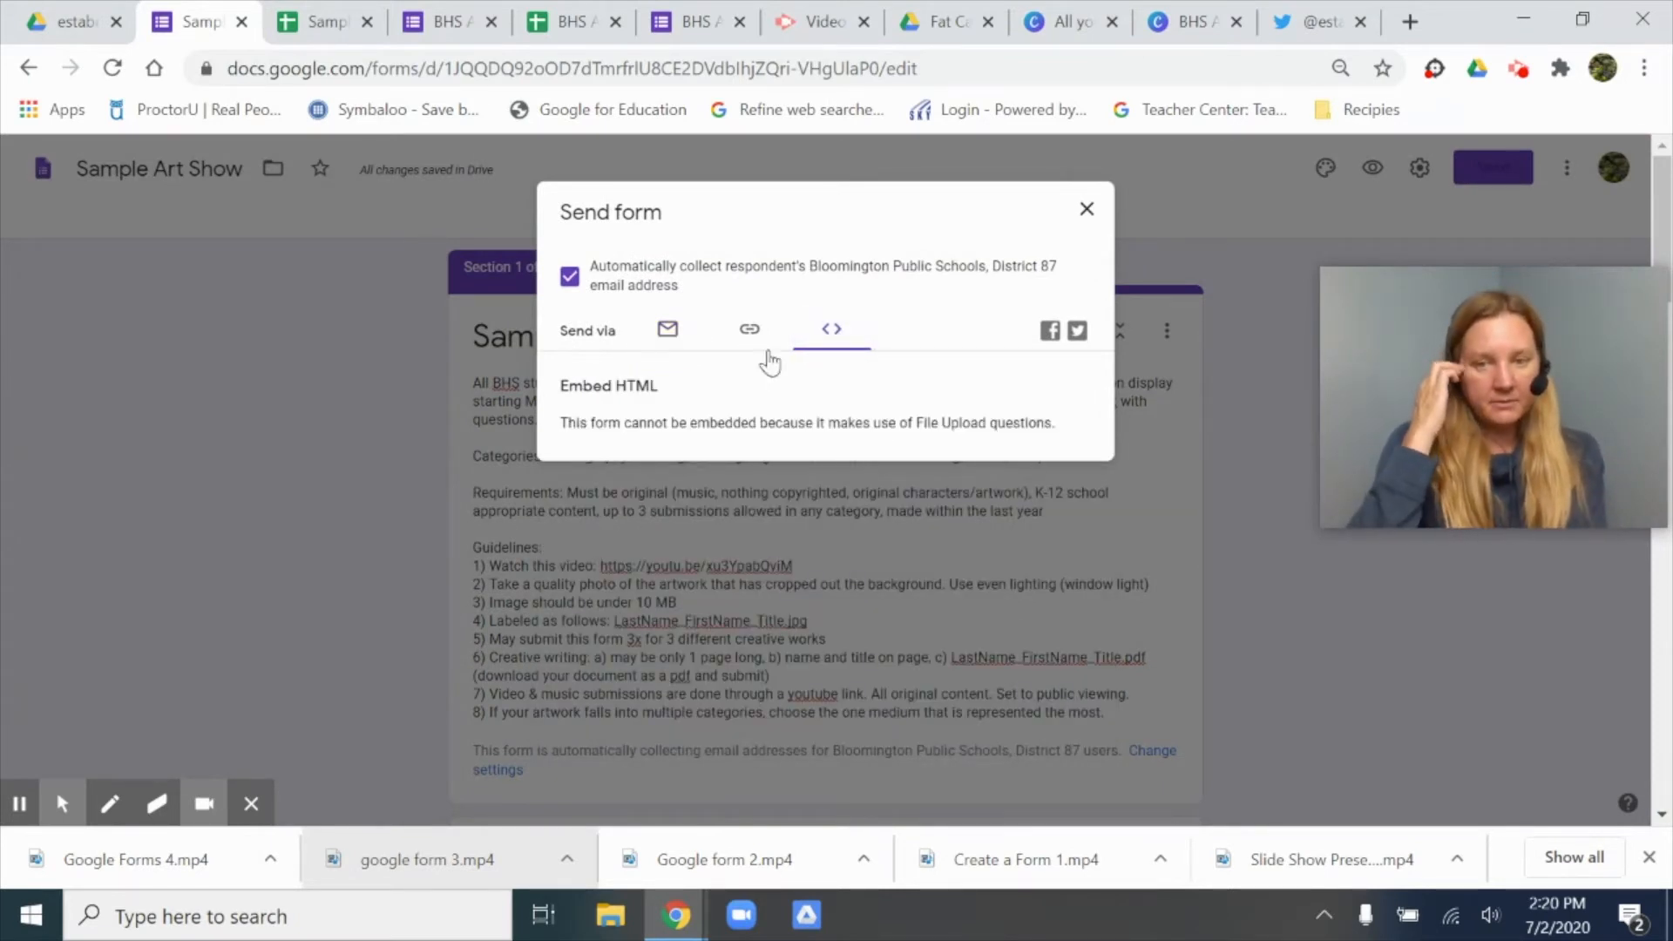
left_click(750, 334)
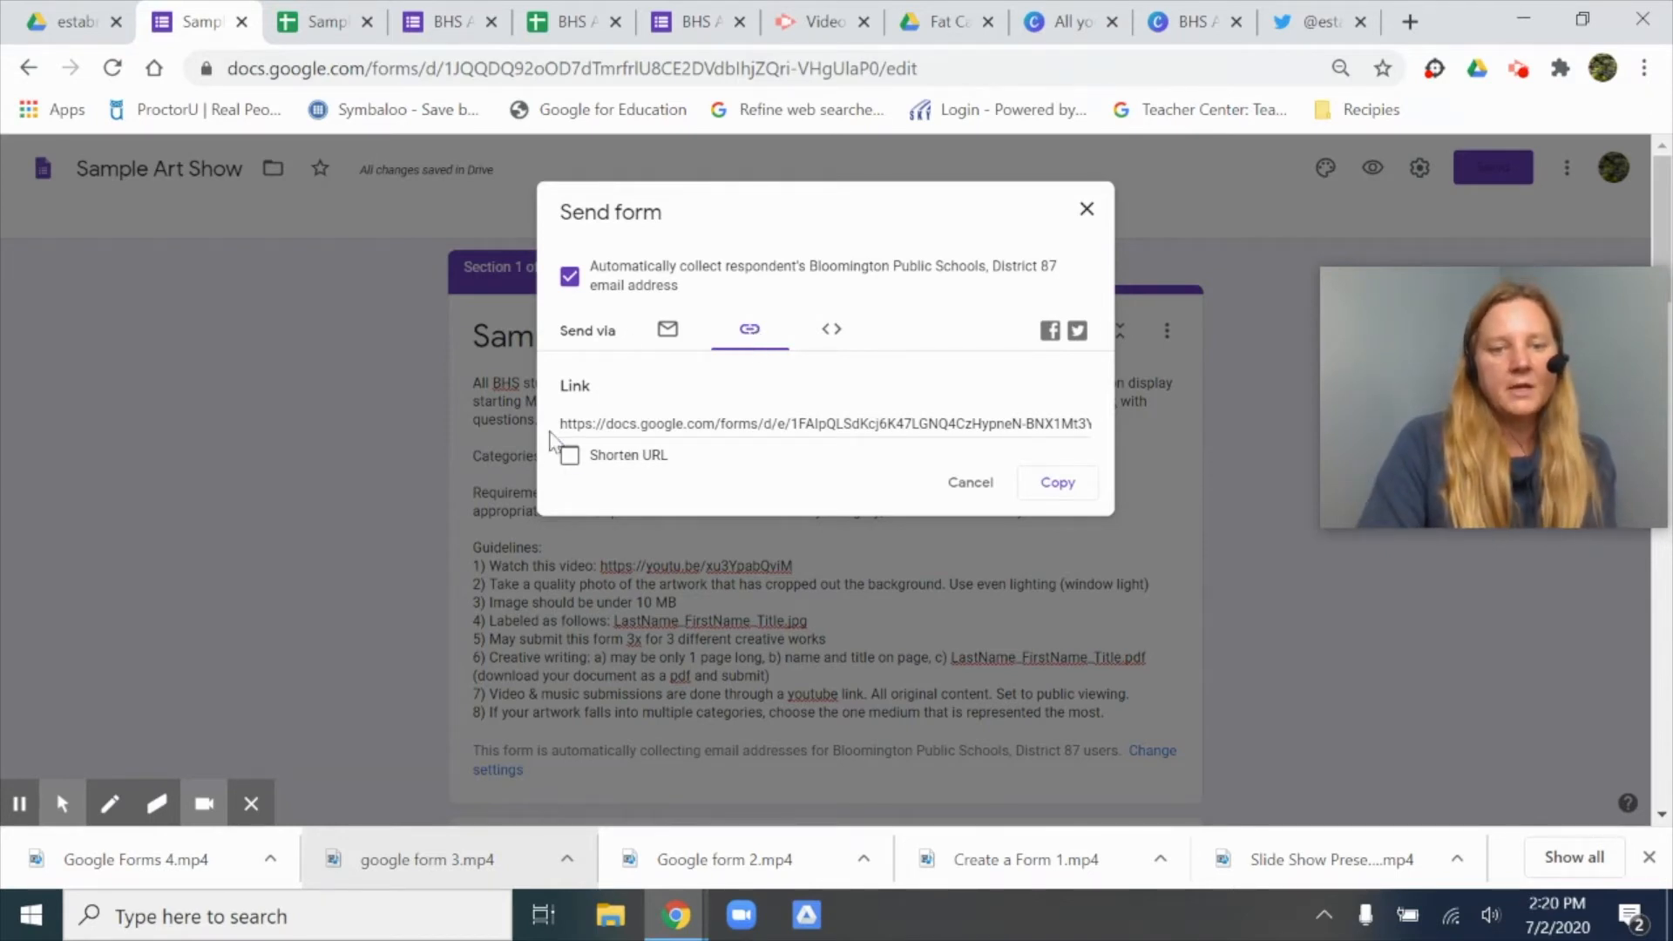
left_click(570, 458)
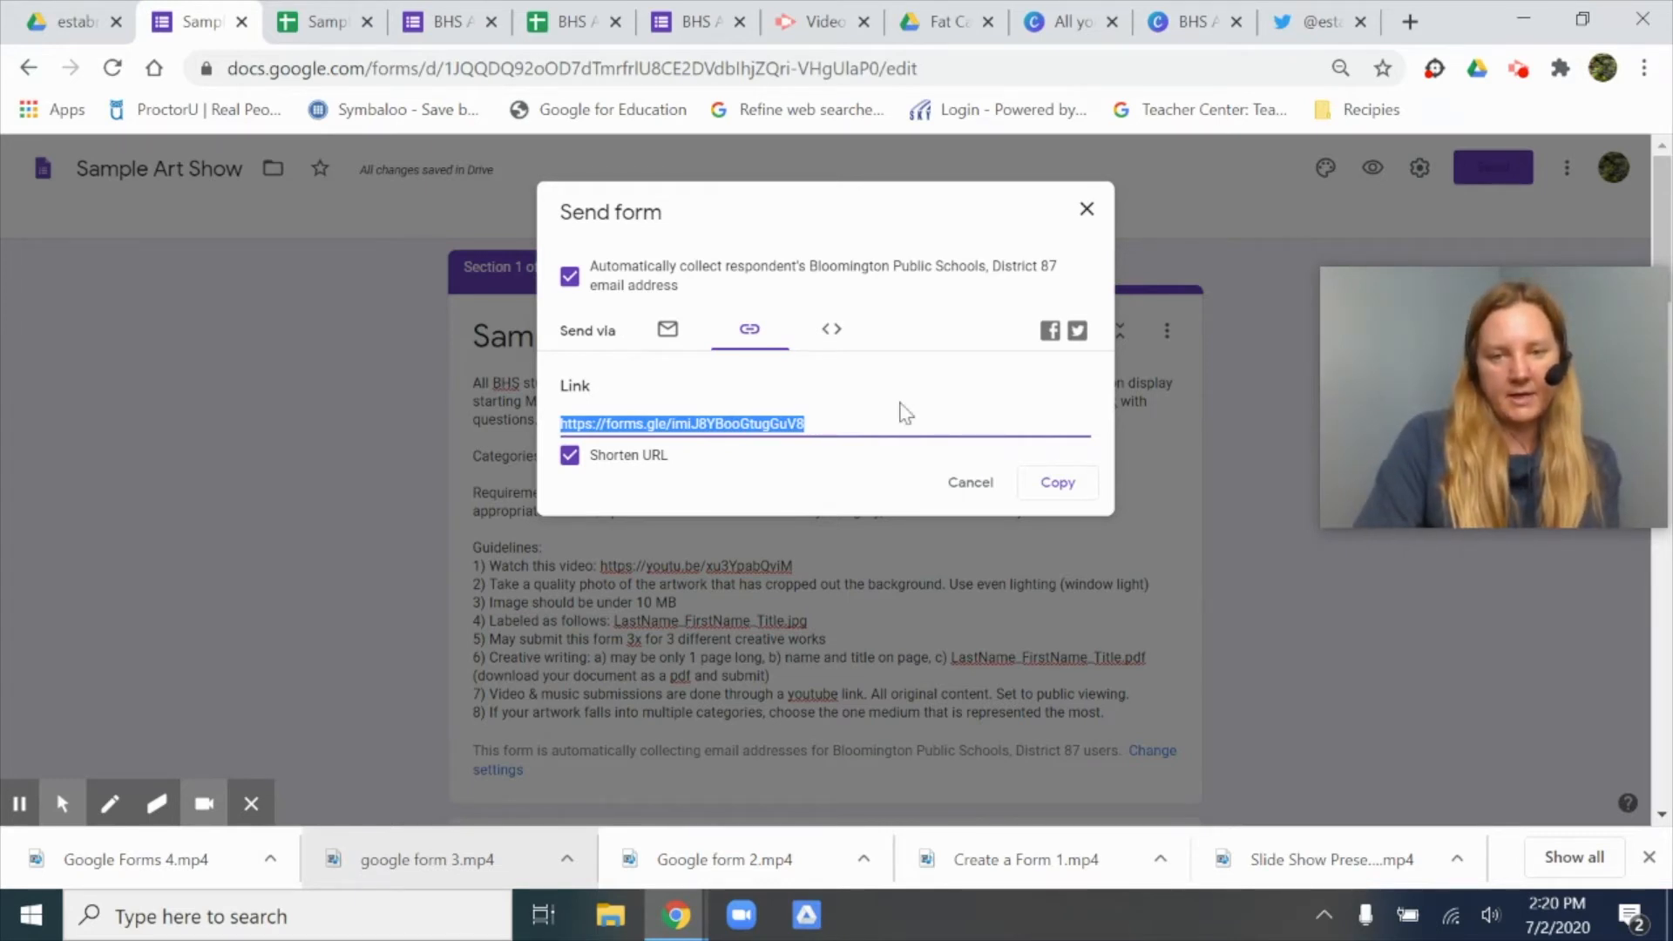
left_click(1059, 484)
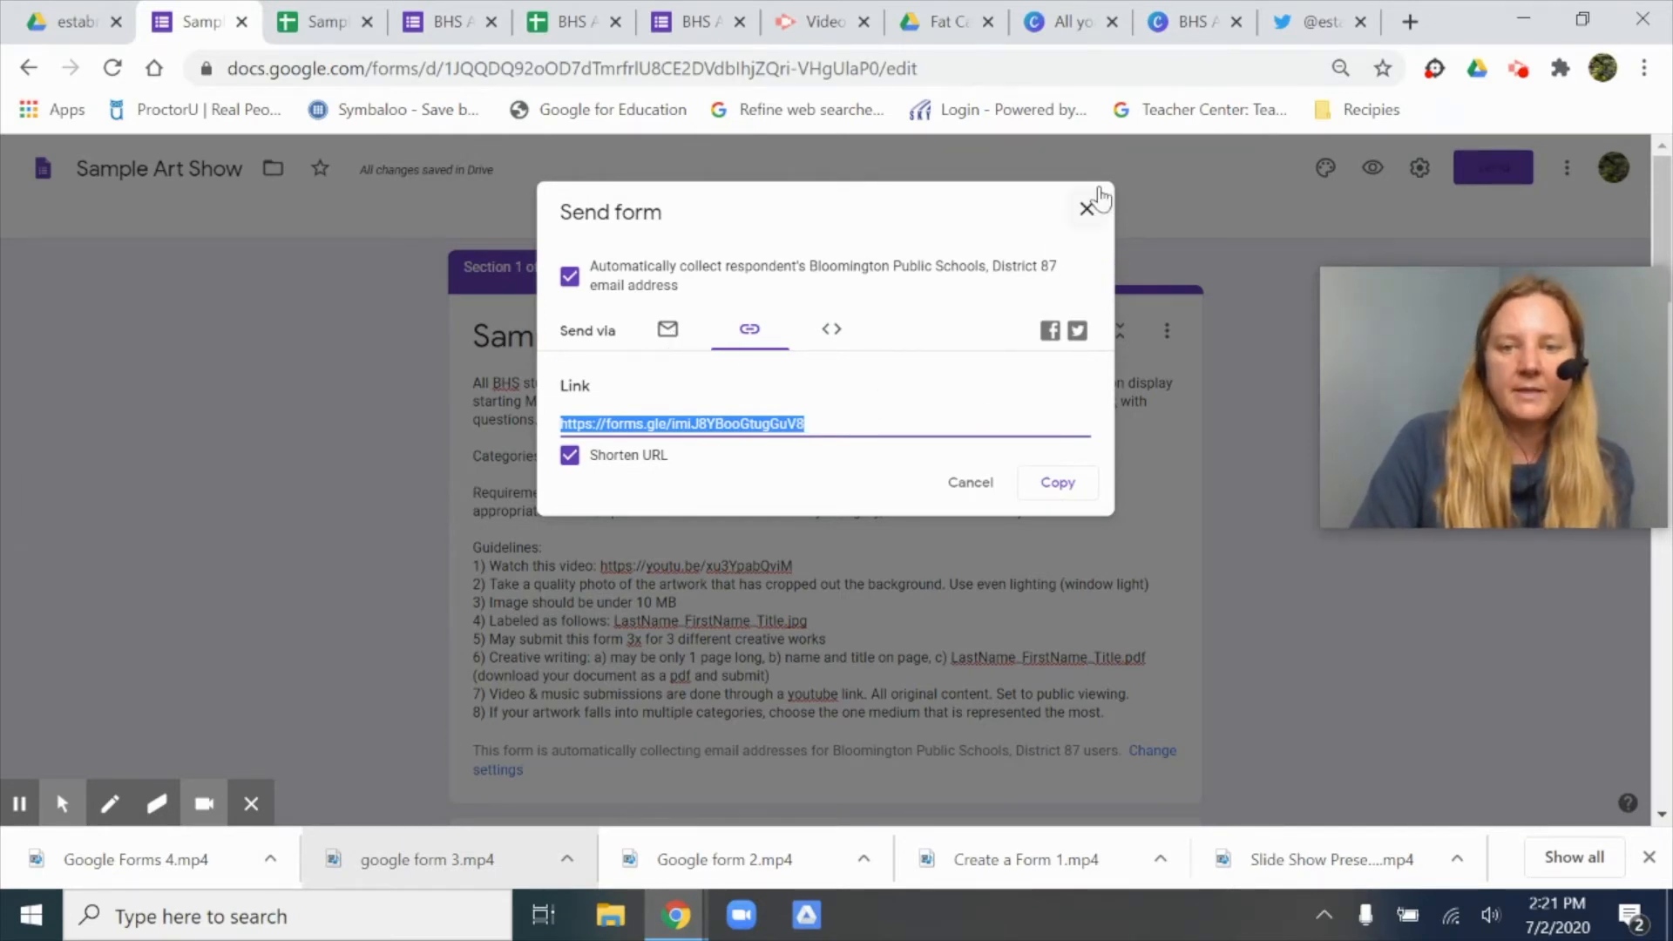
left_click(1085, 212)
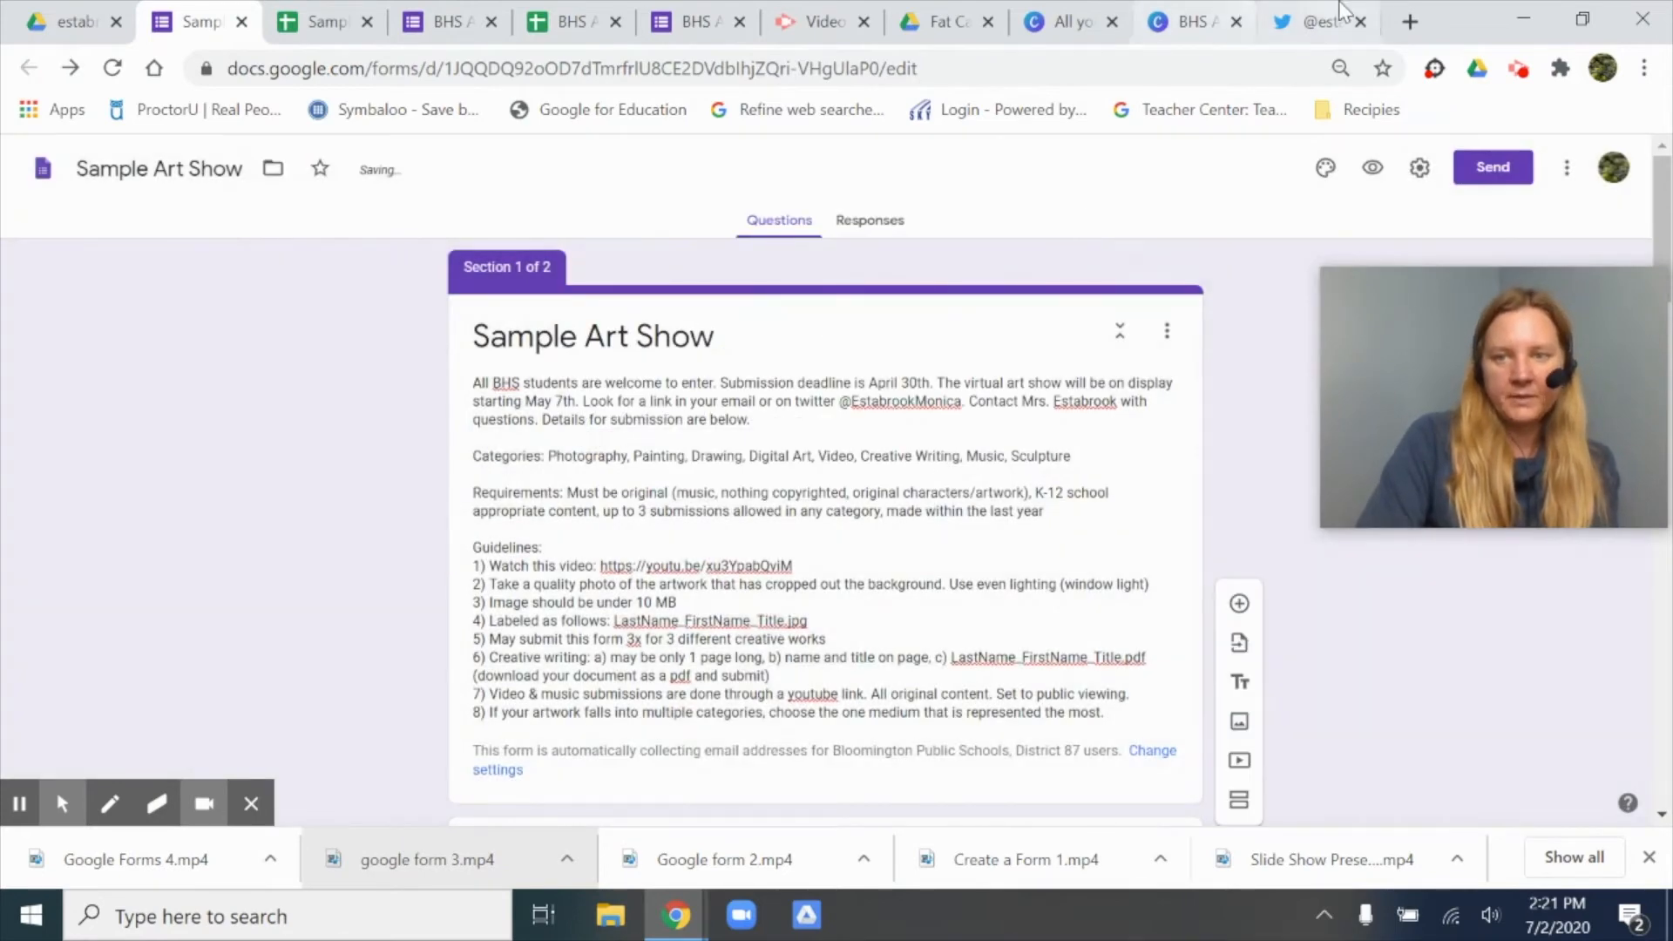
Step: Switch to the BHS art show design in Canva and add the smiling-sun "Sunshine" animated template as a new page
left_click(1308, 11)
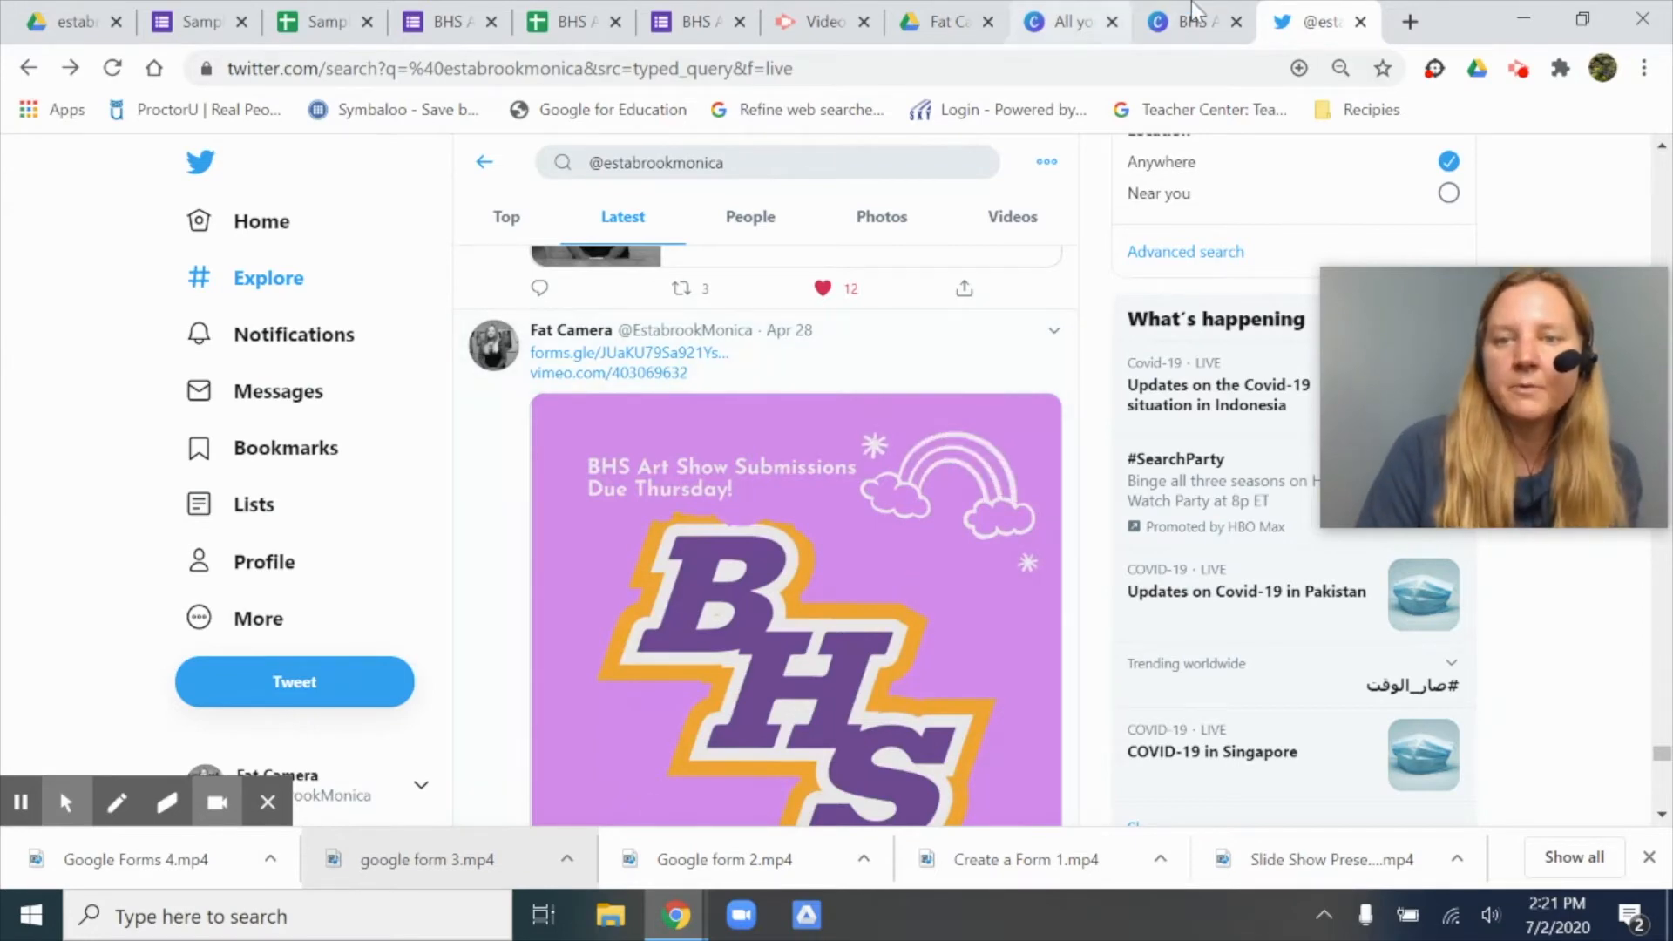
left_click(1167, 21)
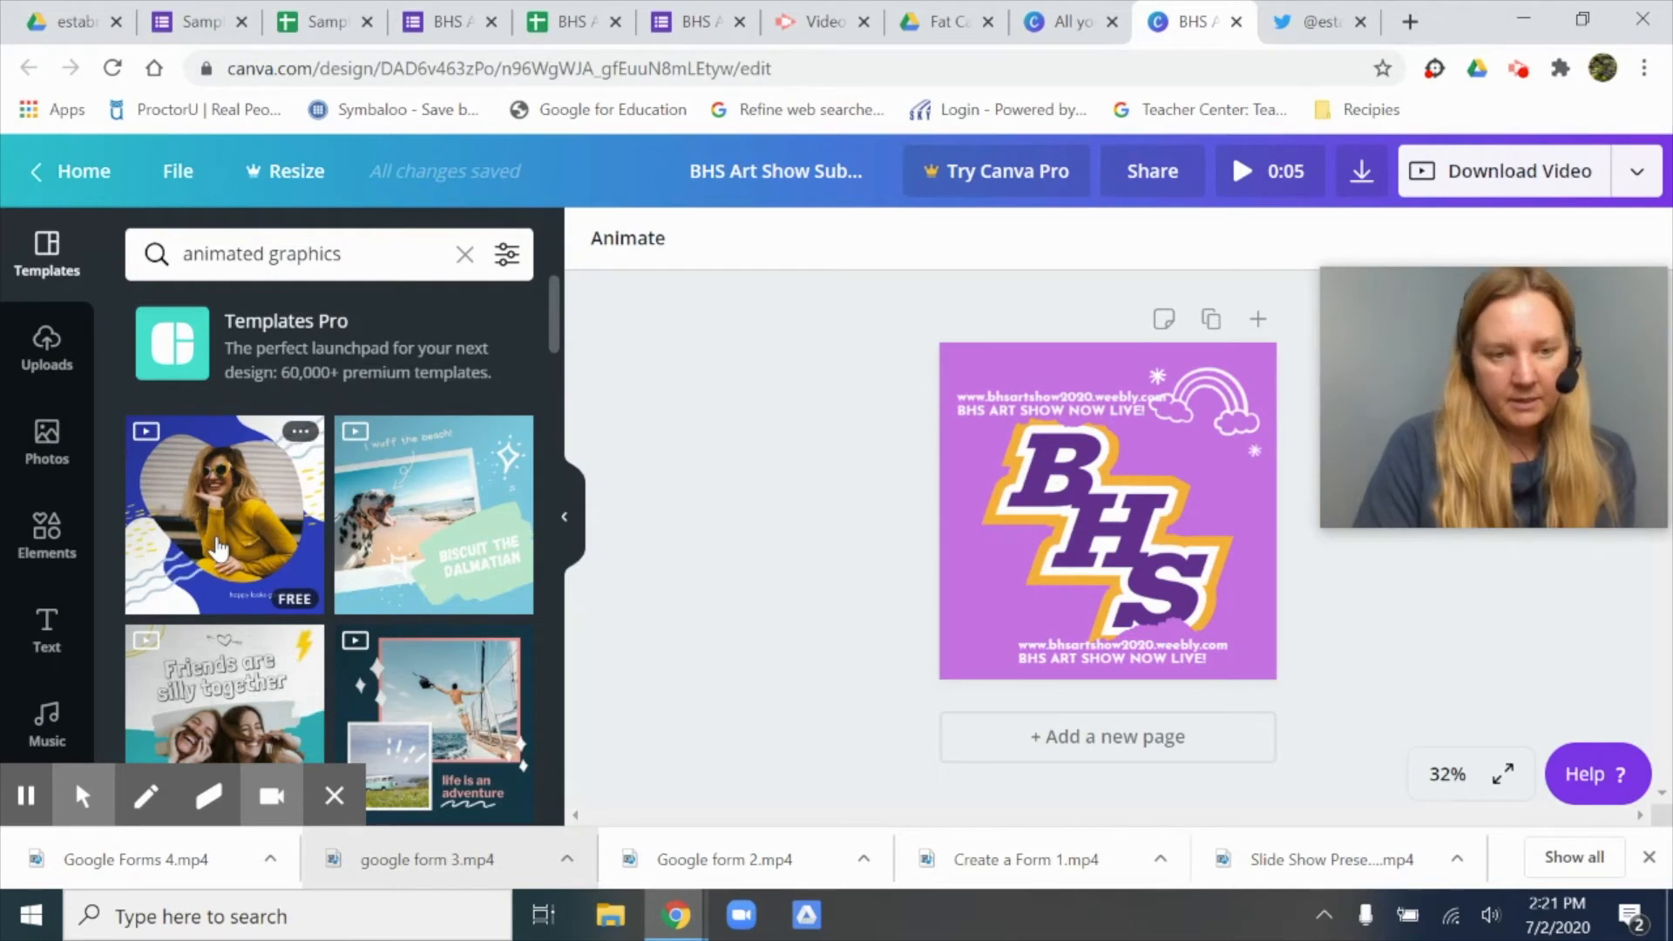
scroll(217, 540, "down", 2)
scroll(218, 523, "up", 2)
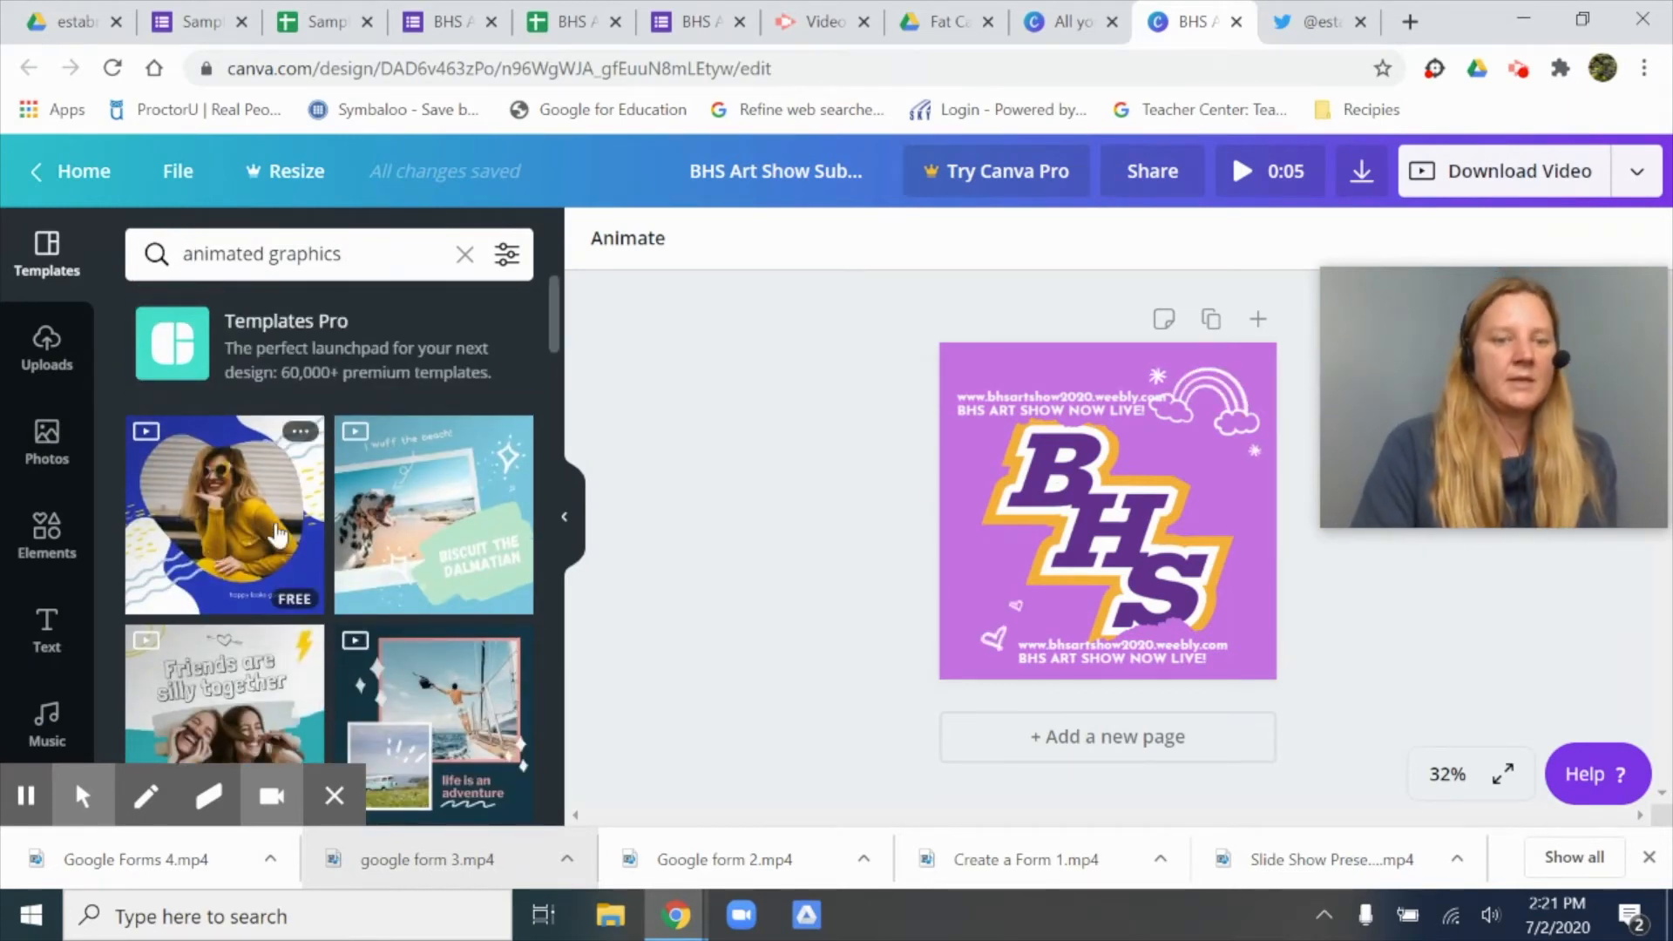
scroll(275, 575, "down", 3)
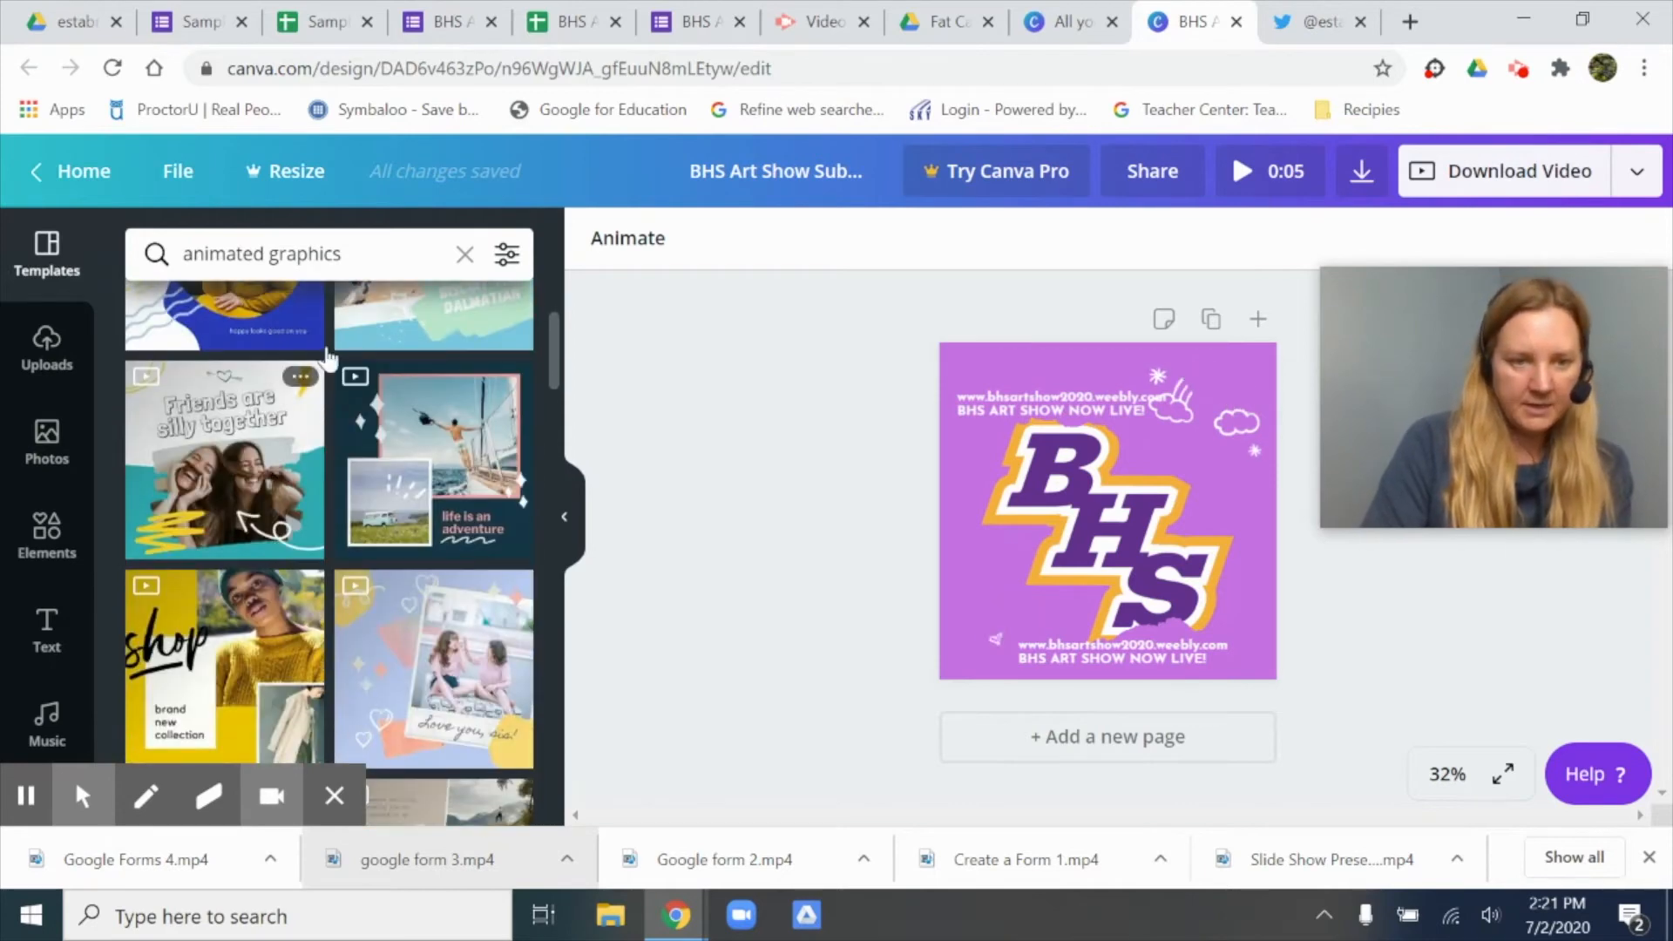
scroll(329, 595, "down", 4)
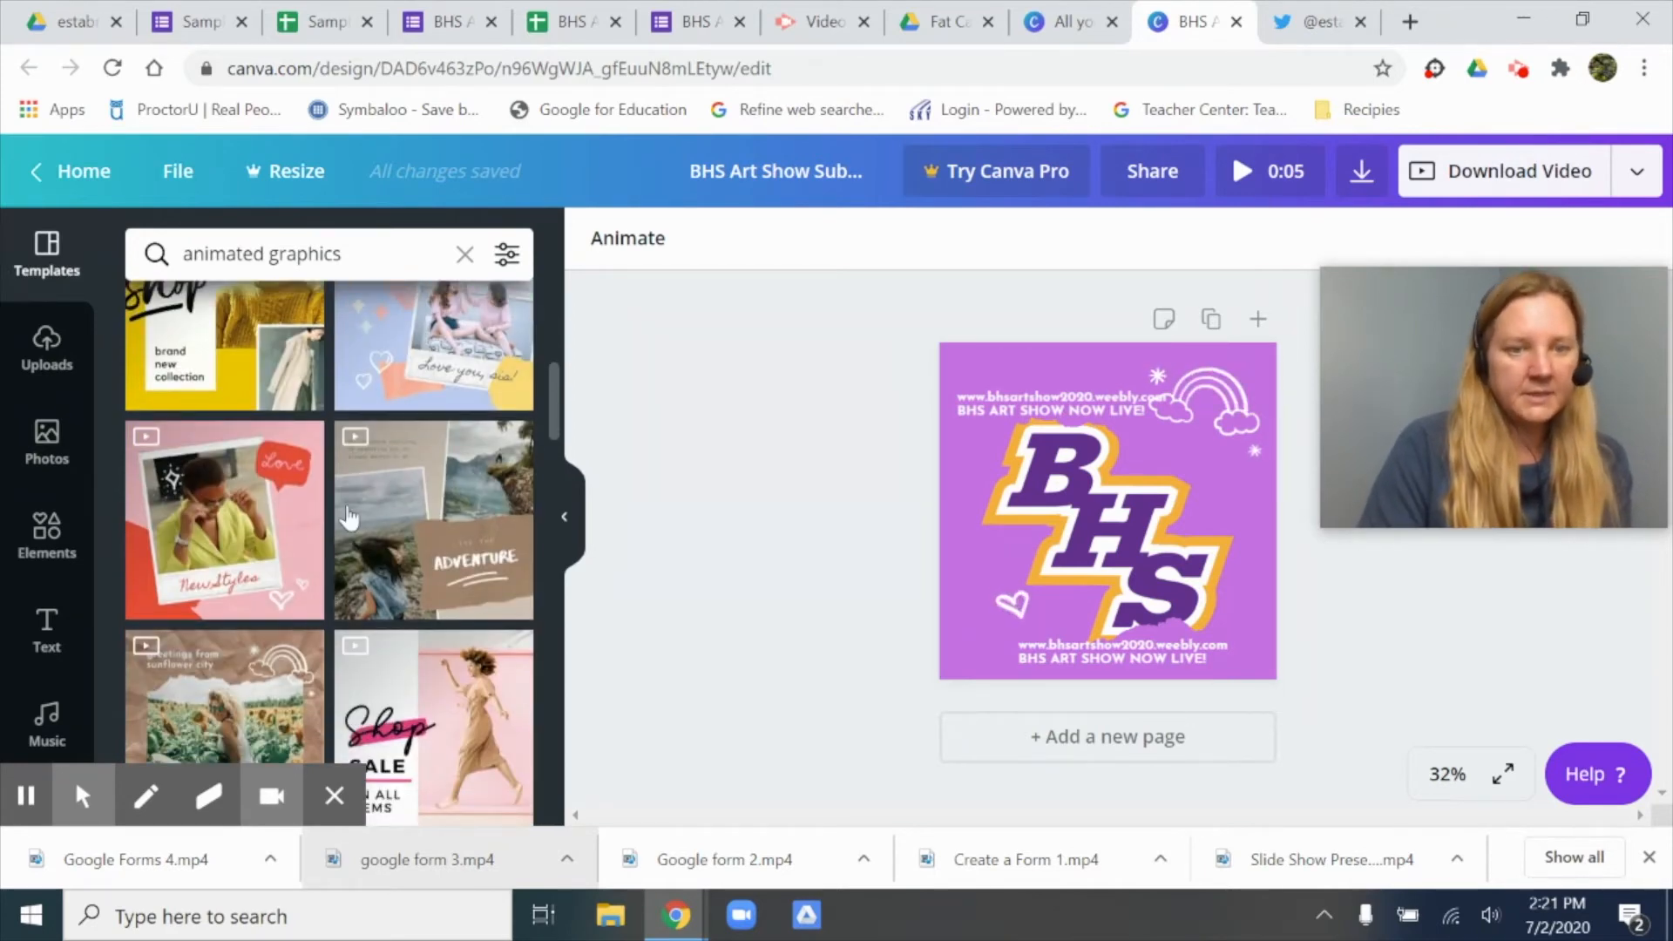
scroll(392, 575, "up", 3)
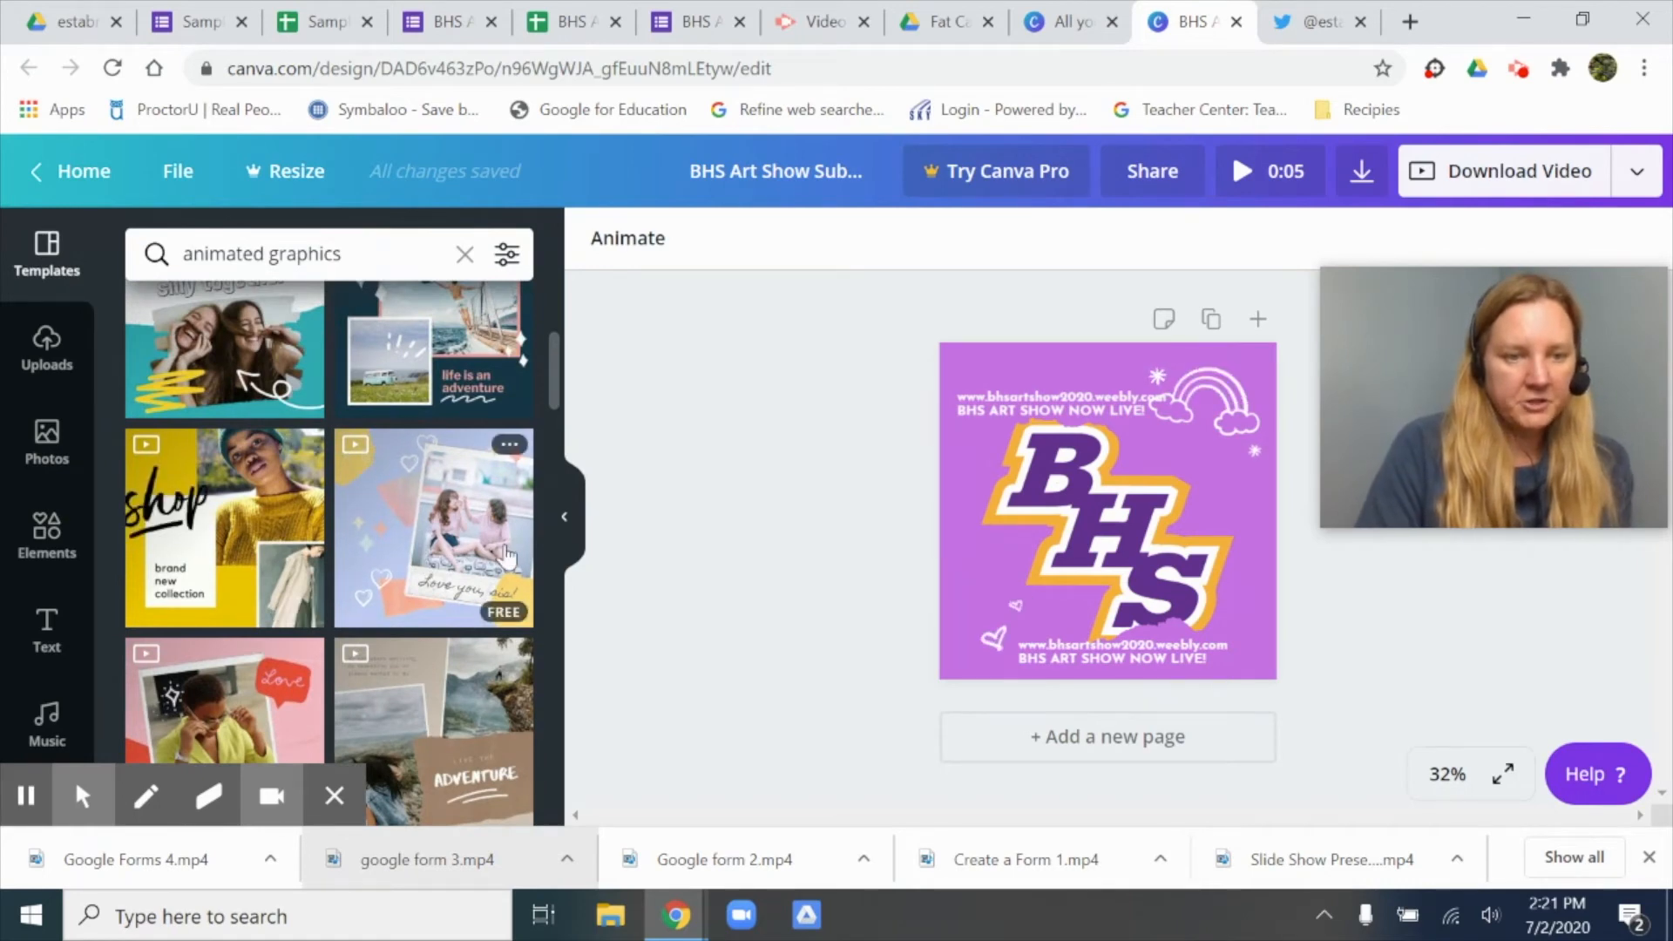
scroll(505, 555, "down", 3)
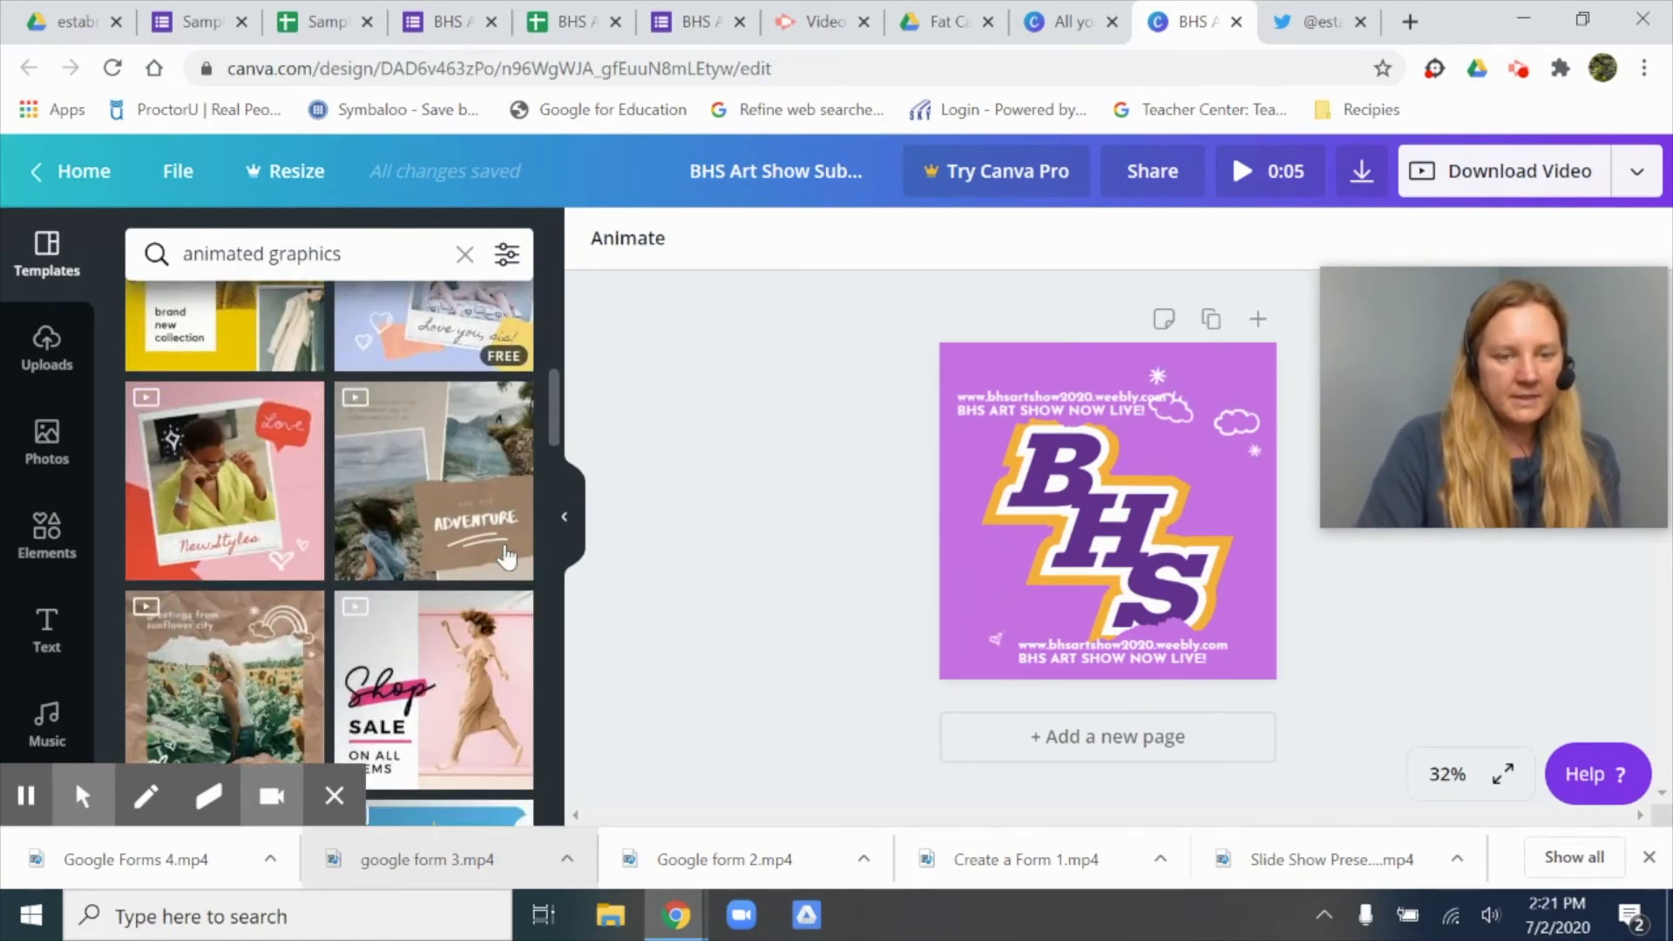
scroll(506, 555, "down", 6)
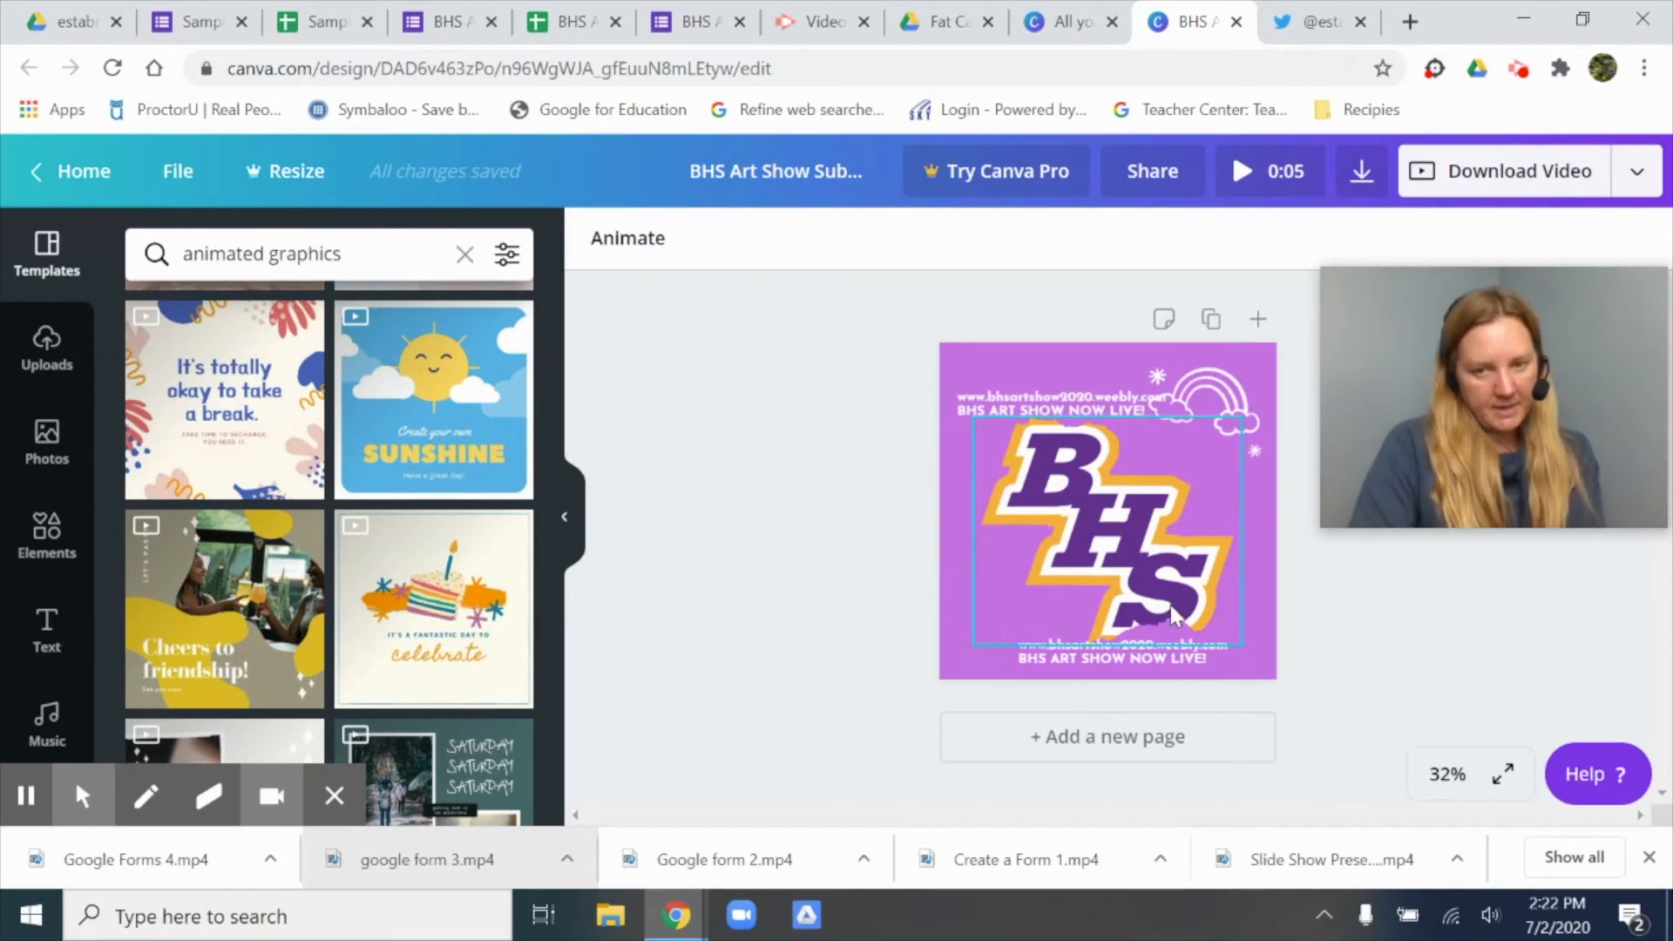
mouse_move(430, 499)
scroll(430, 499, "up", 10)
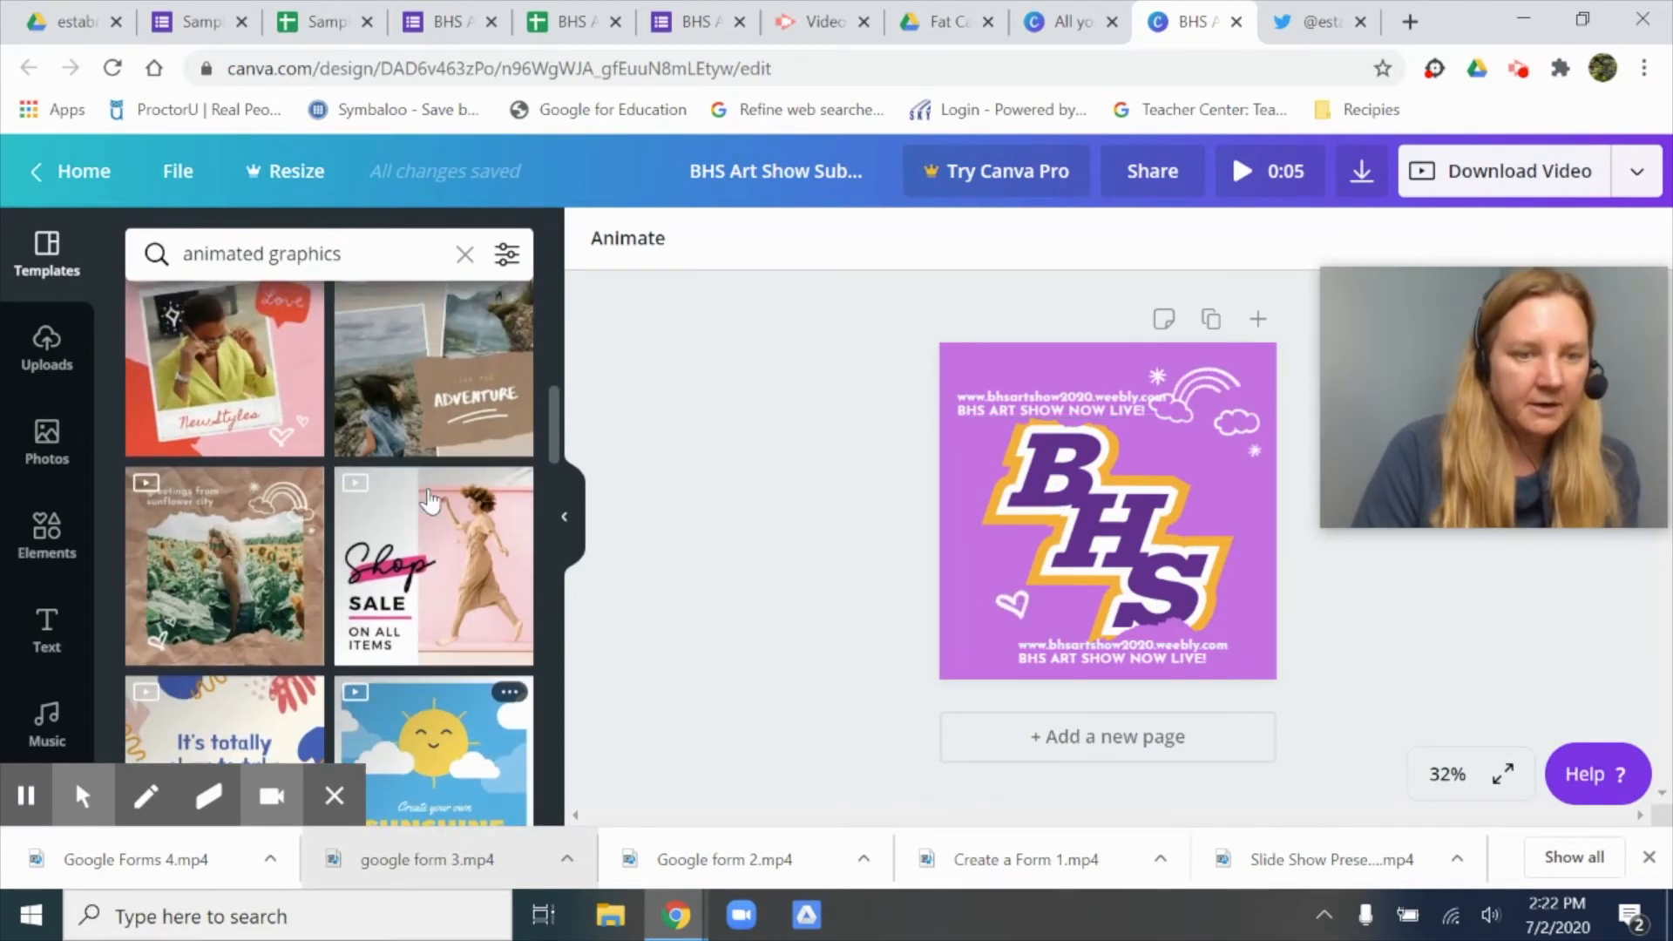
scroll(429, 500, "down", 5)
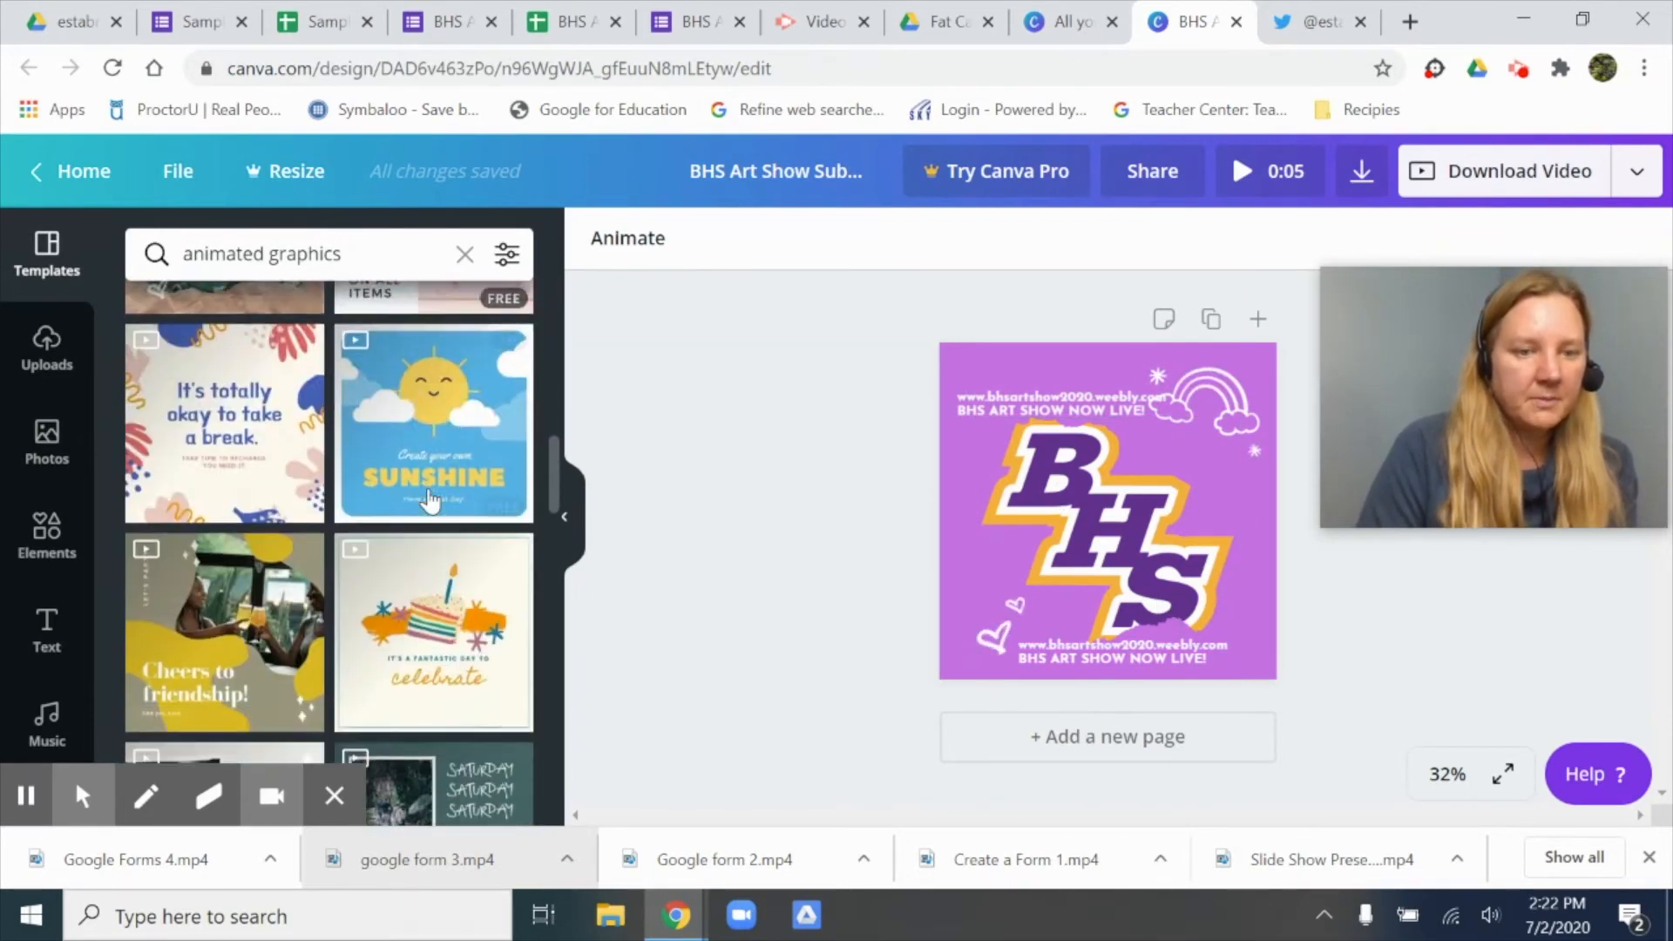
left_click(424, 459)
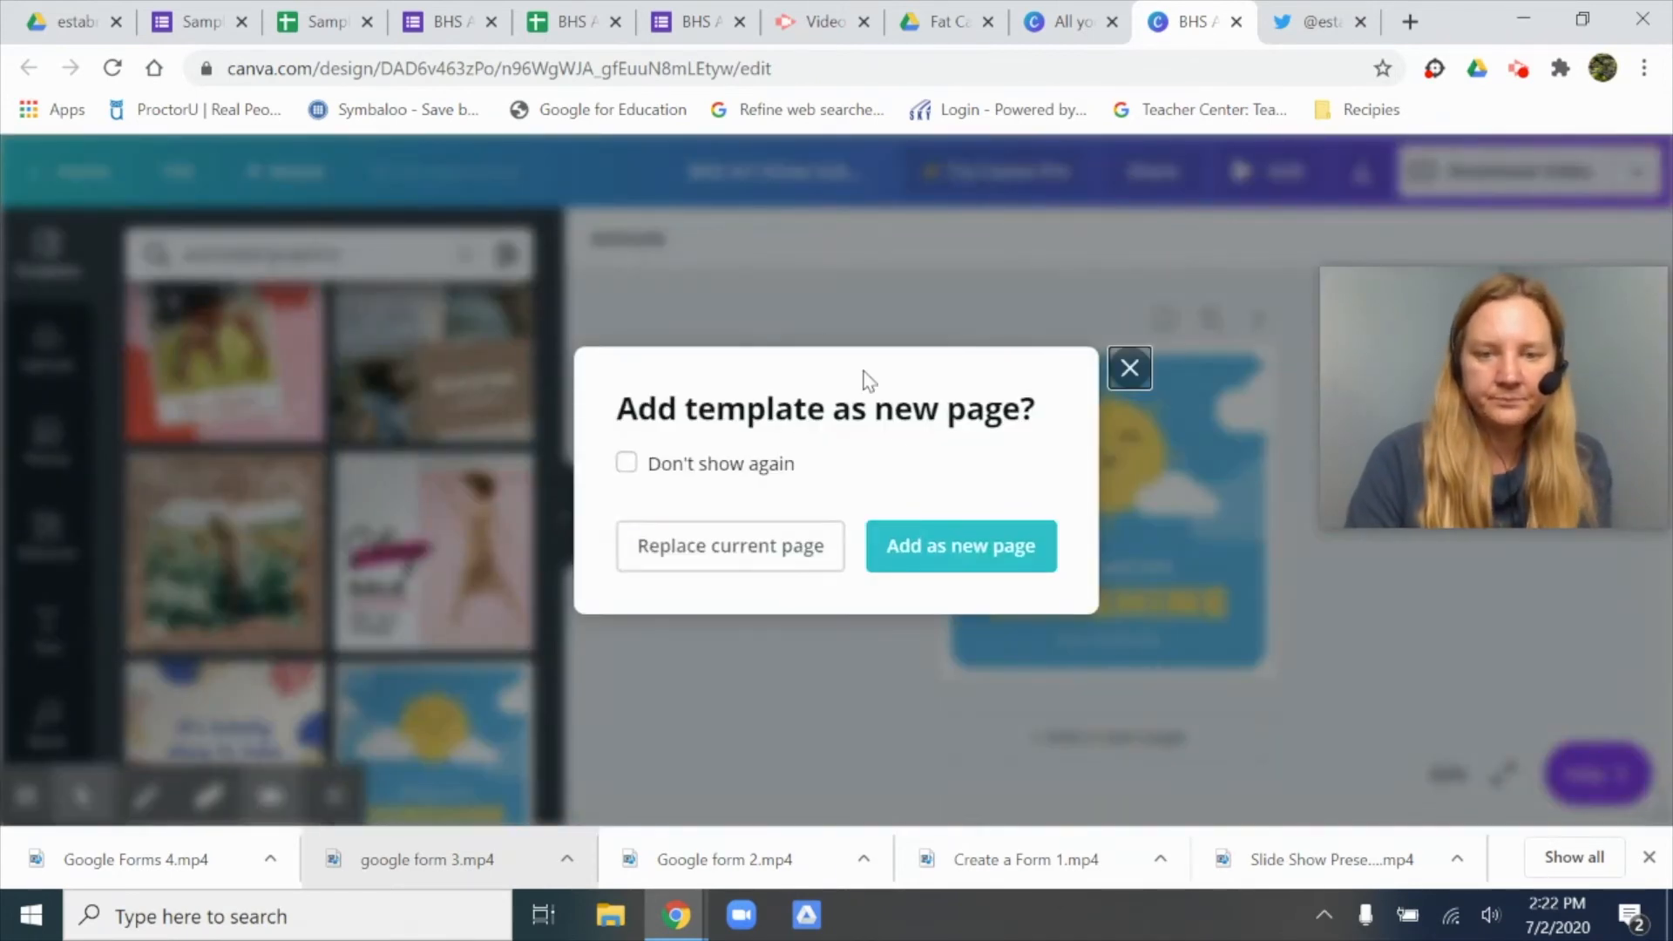
left_click(961, 562)
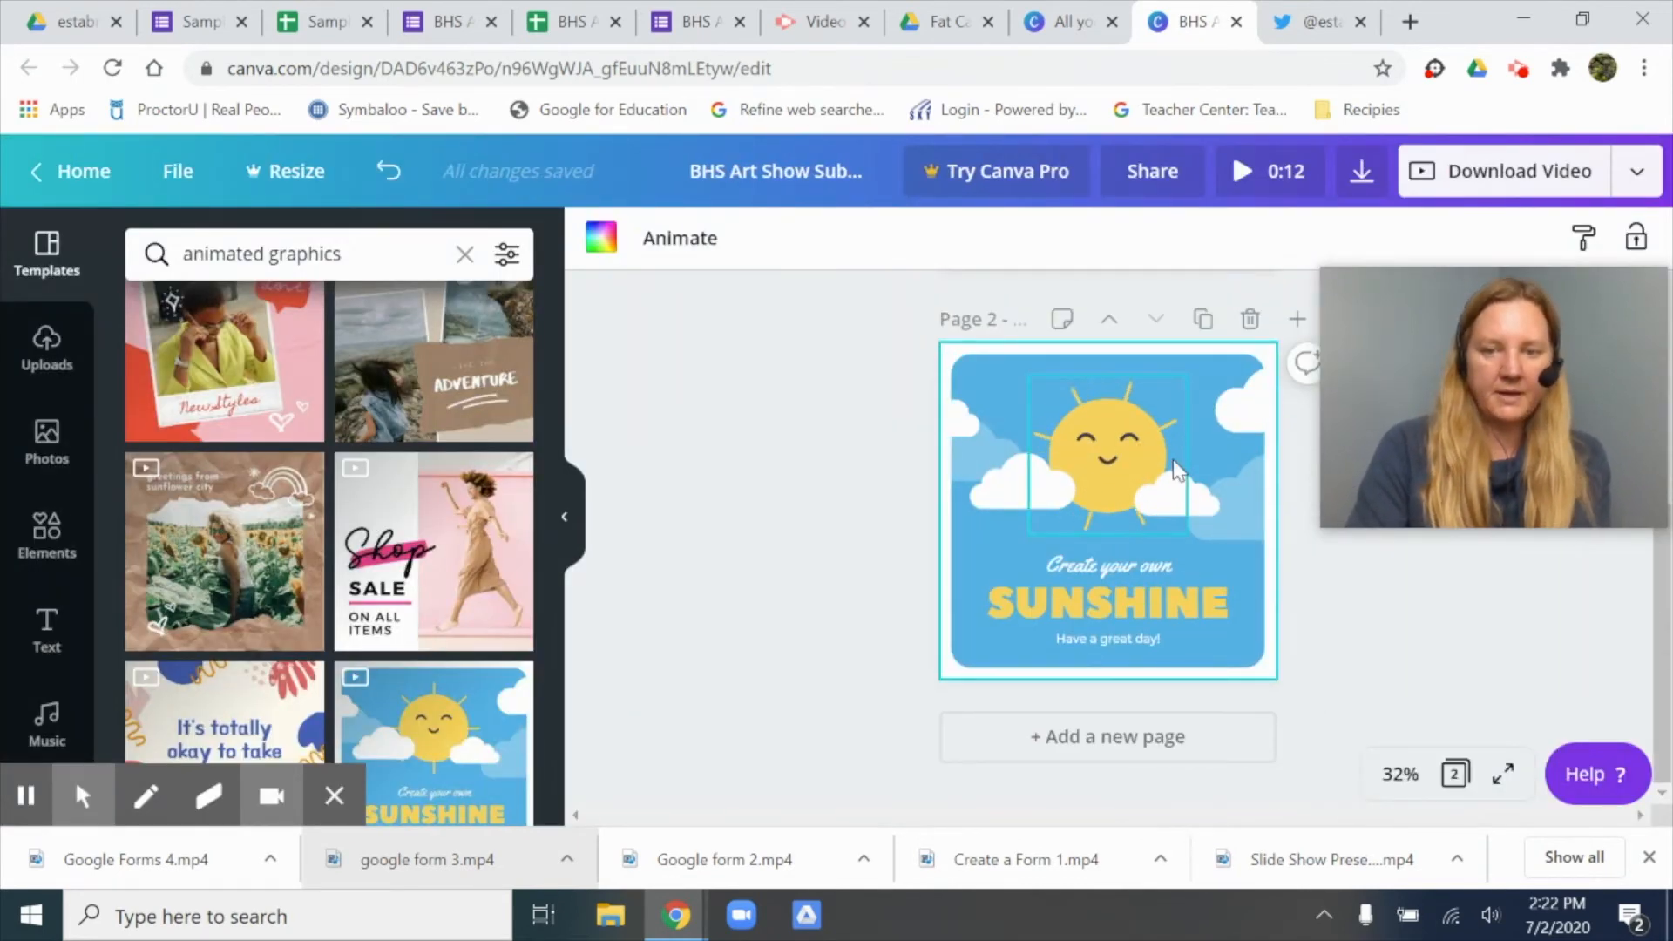
Step: Replace the "SUNSHINE" heading on page 2 with "BHS ART SHOW" and set its font size to 56
double_click(1096, 620)
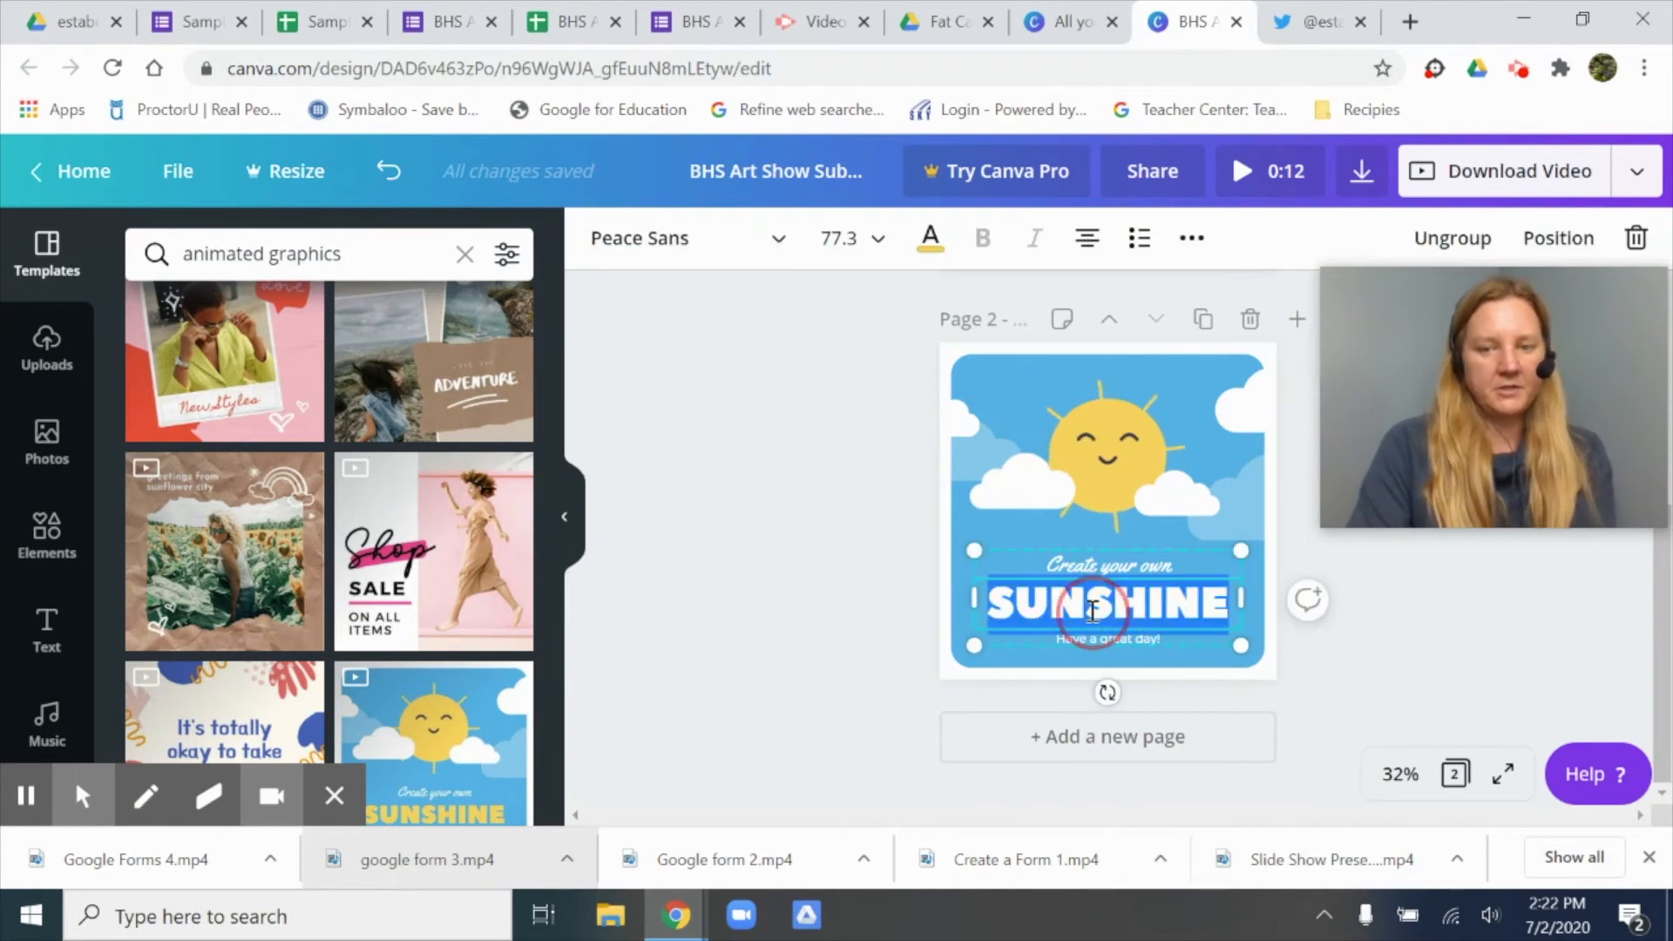
type("BHS")
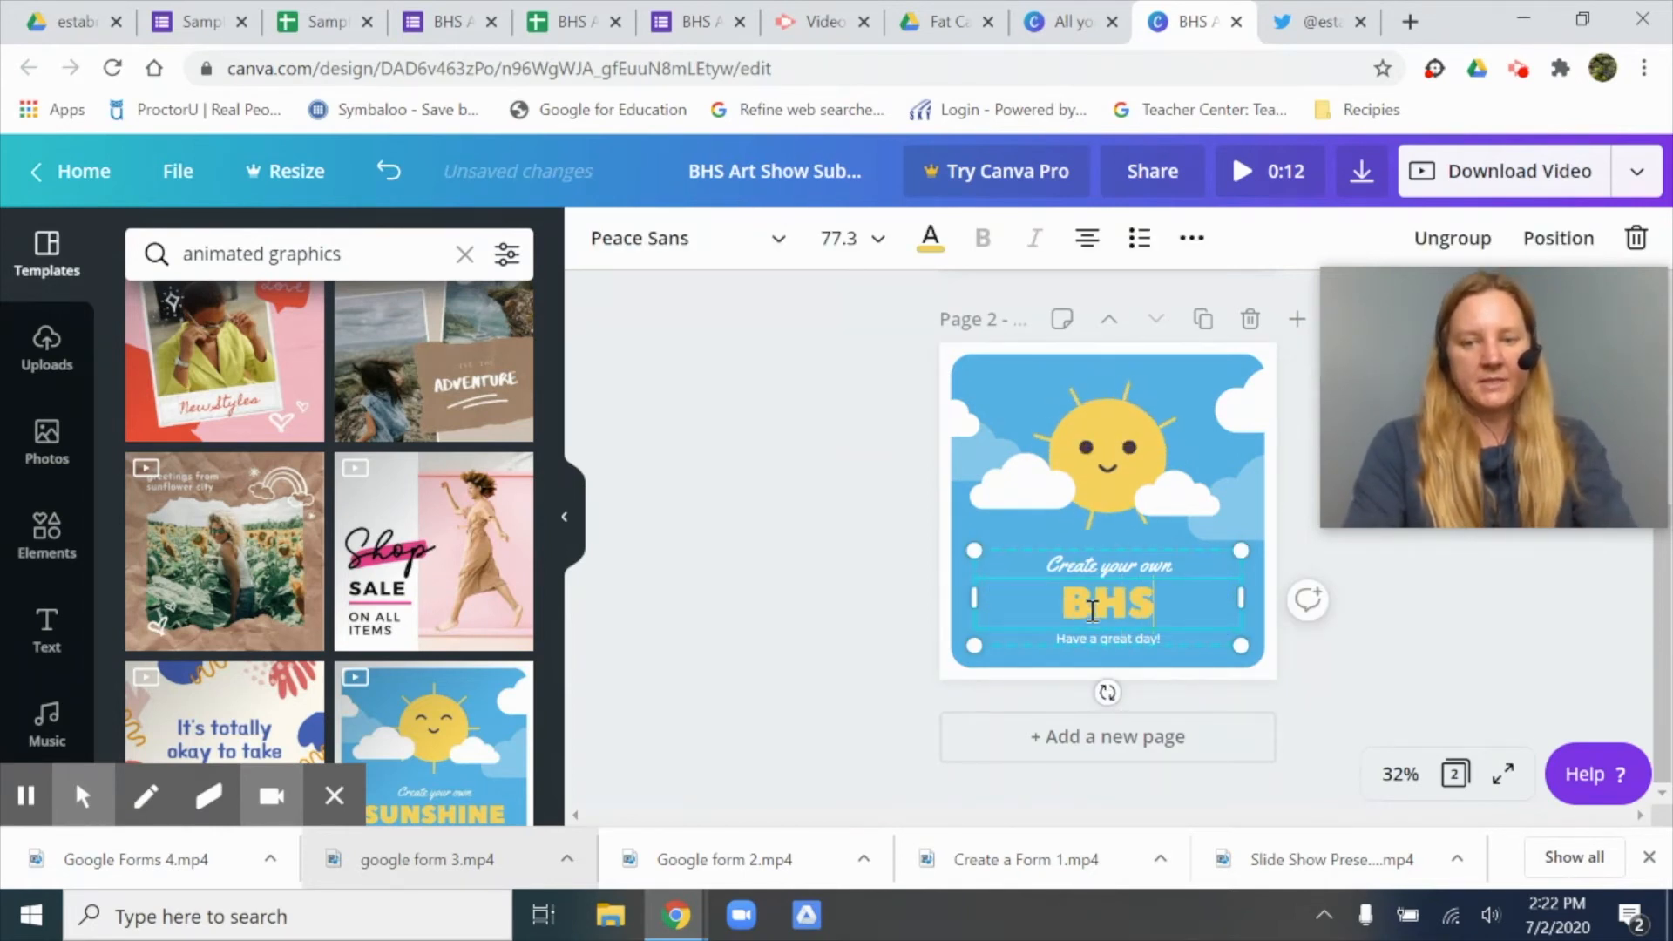
type(" ART SHOW")
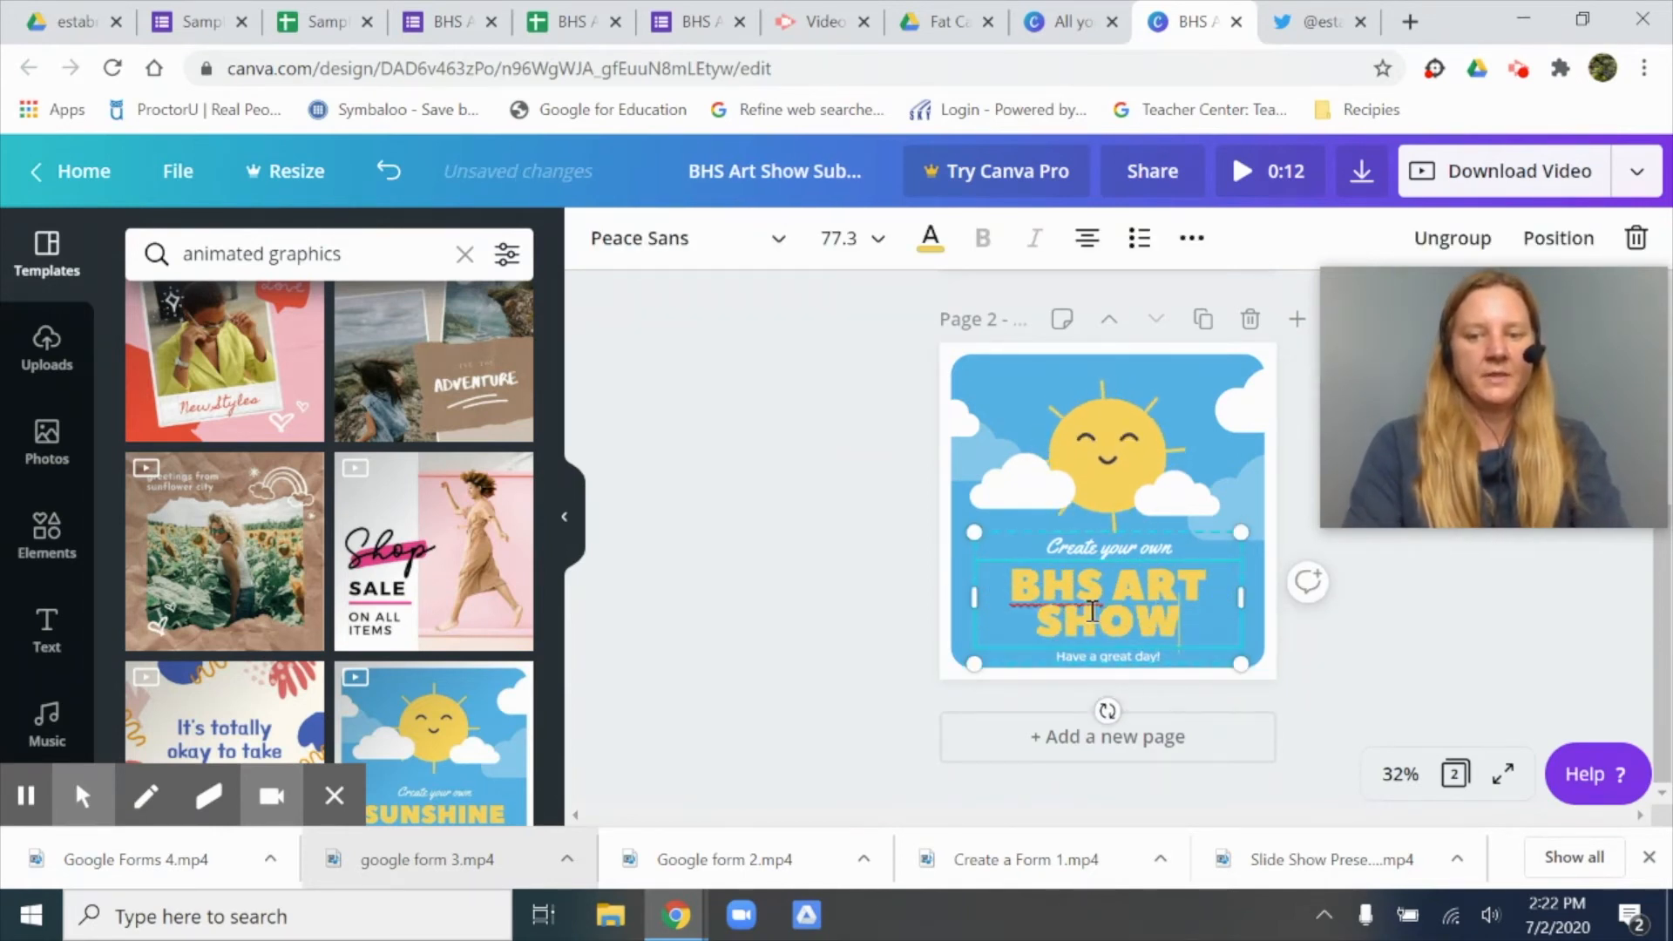
left_click_drag(1187, 625, 1001, 575)
left_click(879, 238)
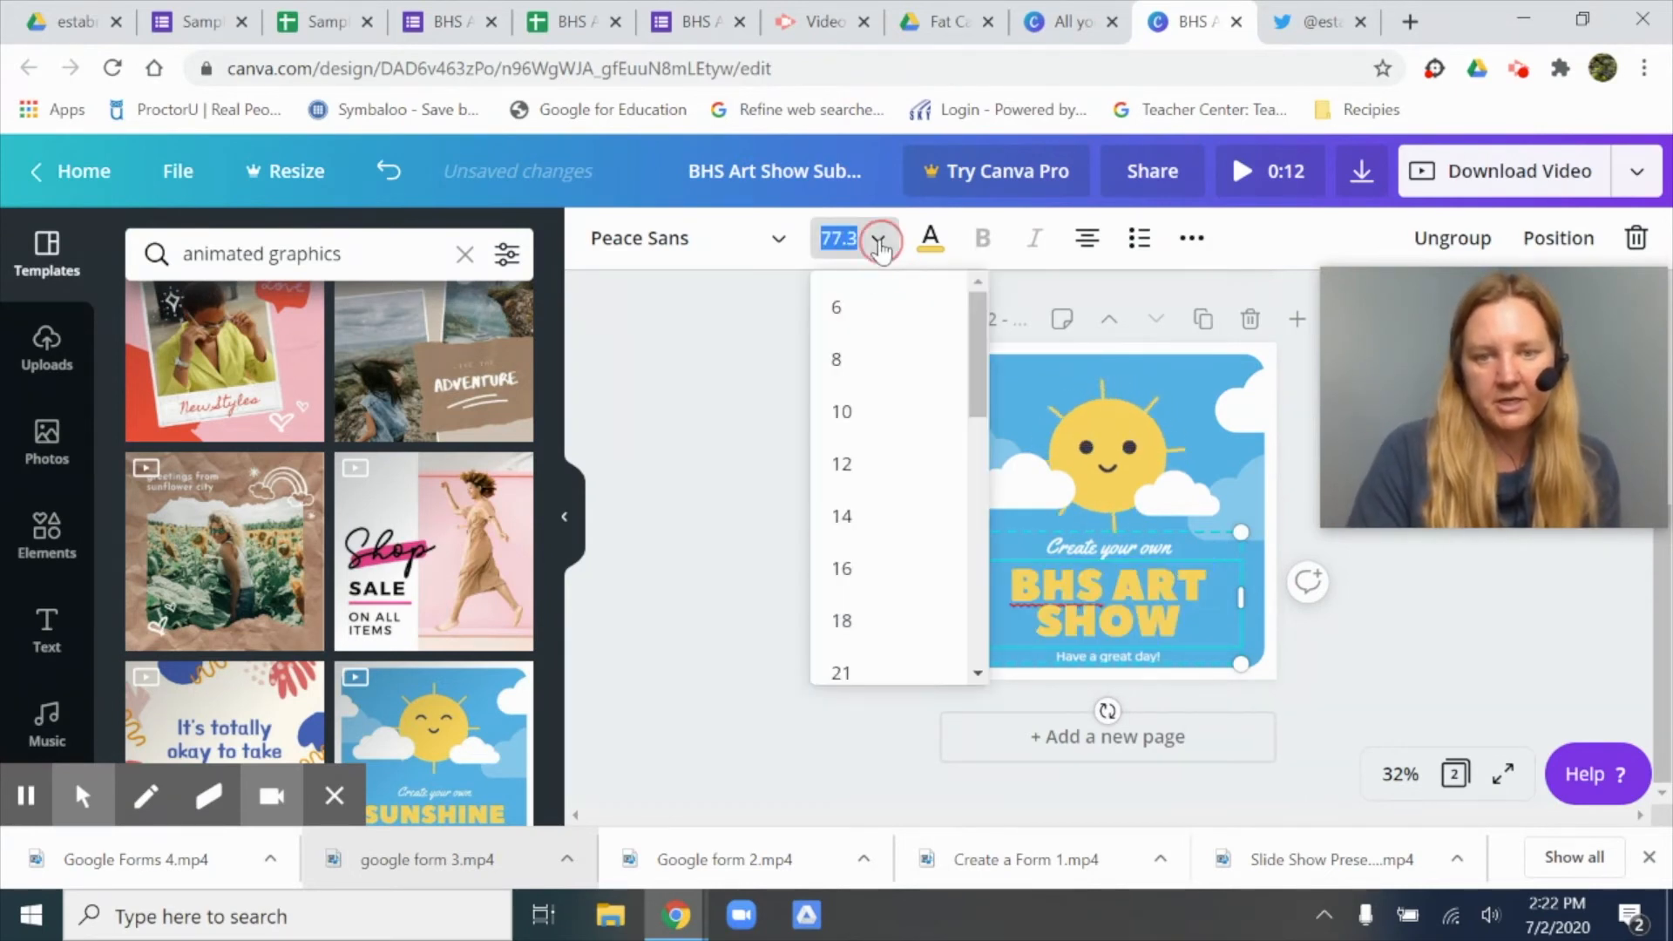
scroll(858, 645, "down", 3)
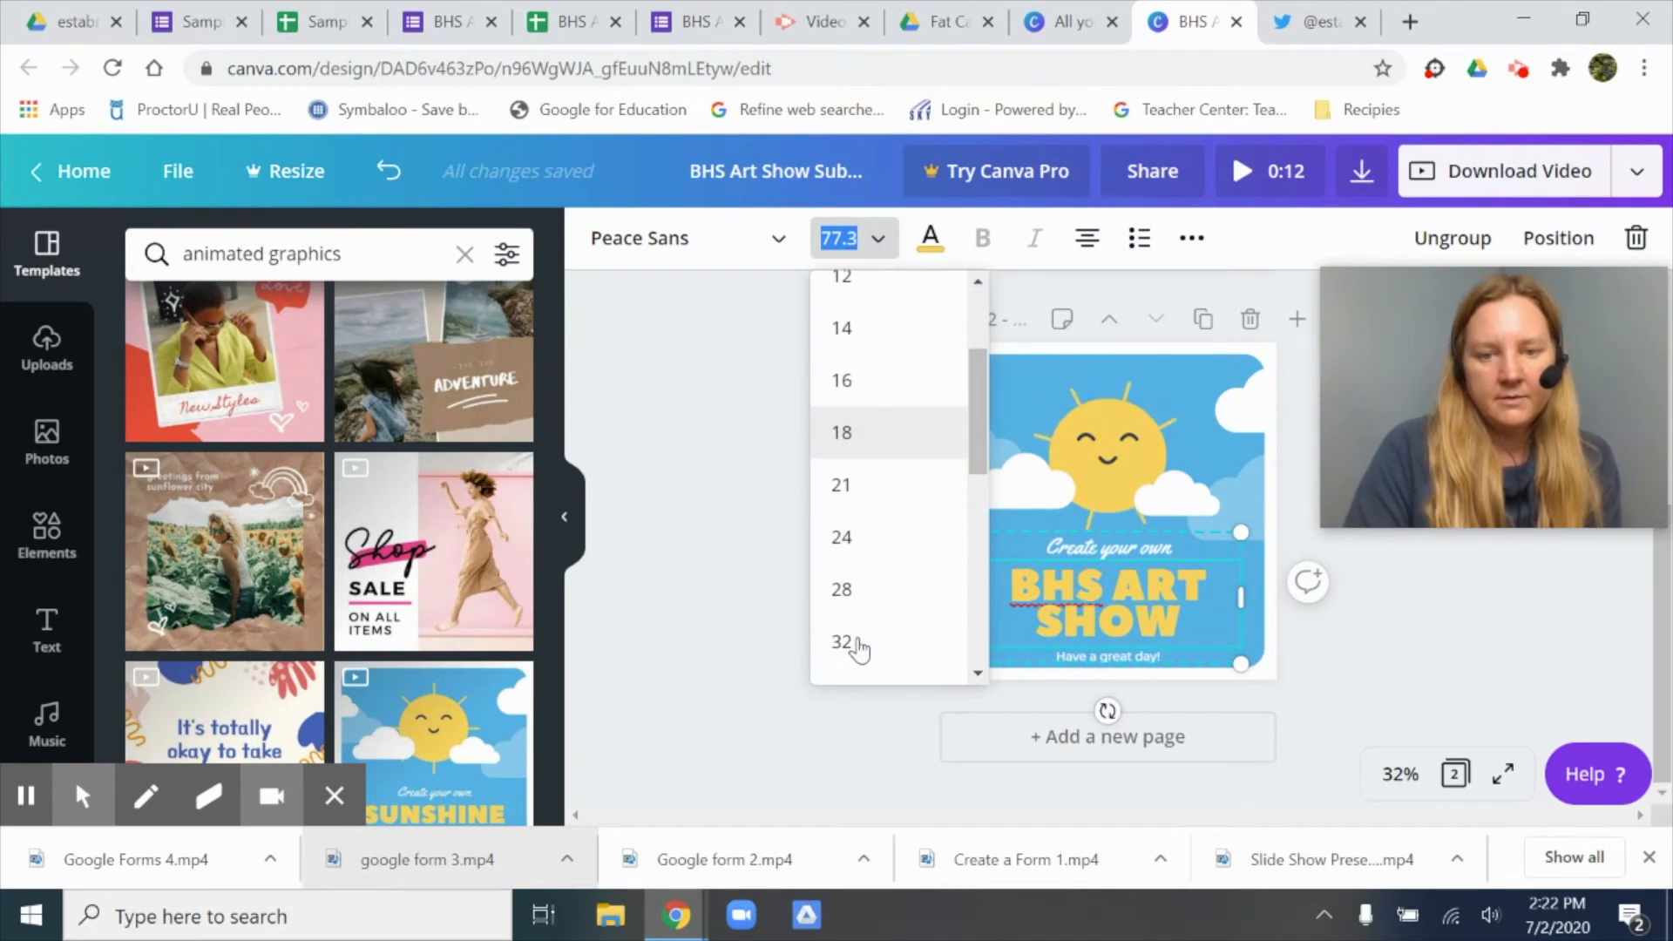
scroll(858, 647, "down", 3)
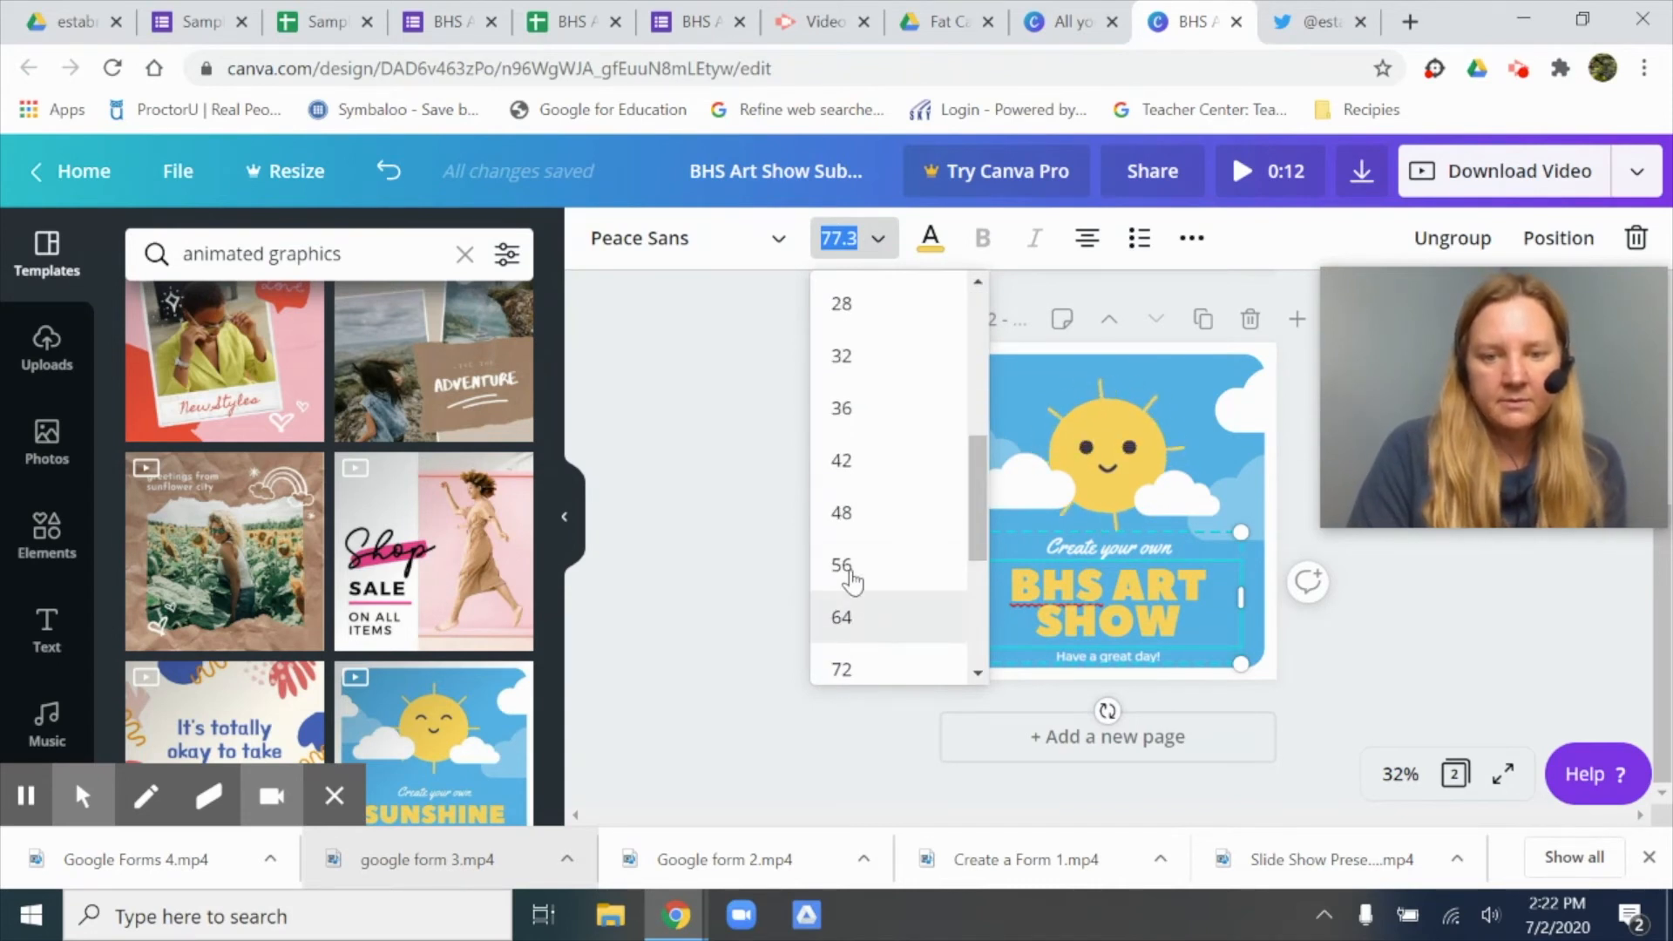
left_click(850, 558)
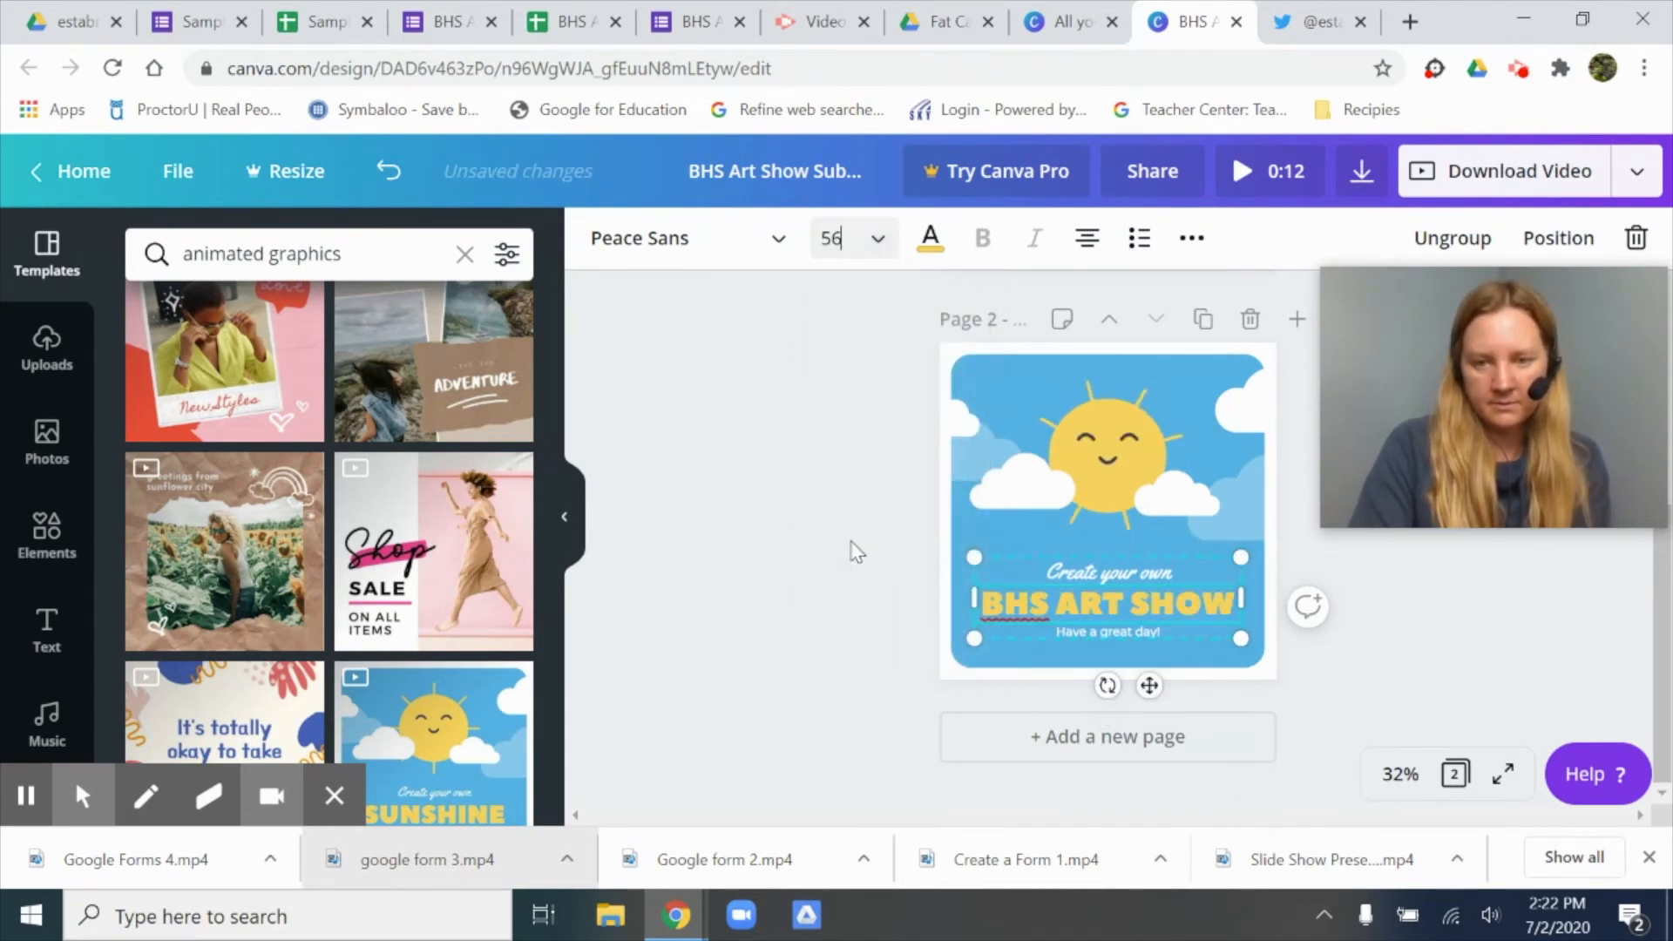
Step: Replace the script line "Create your own" above the heading with "Submissions Due 10-21"
left_click(1137, 575)
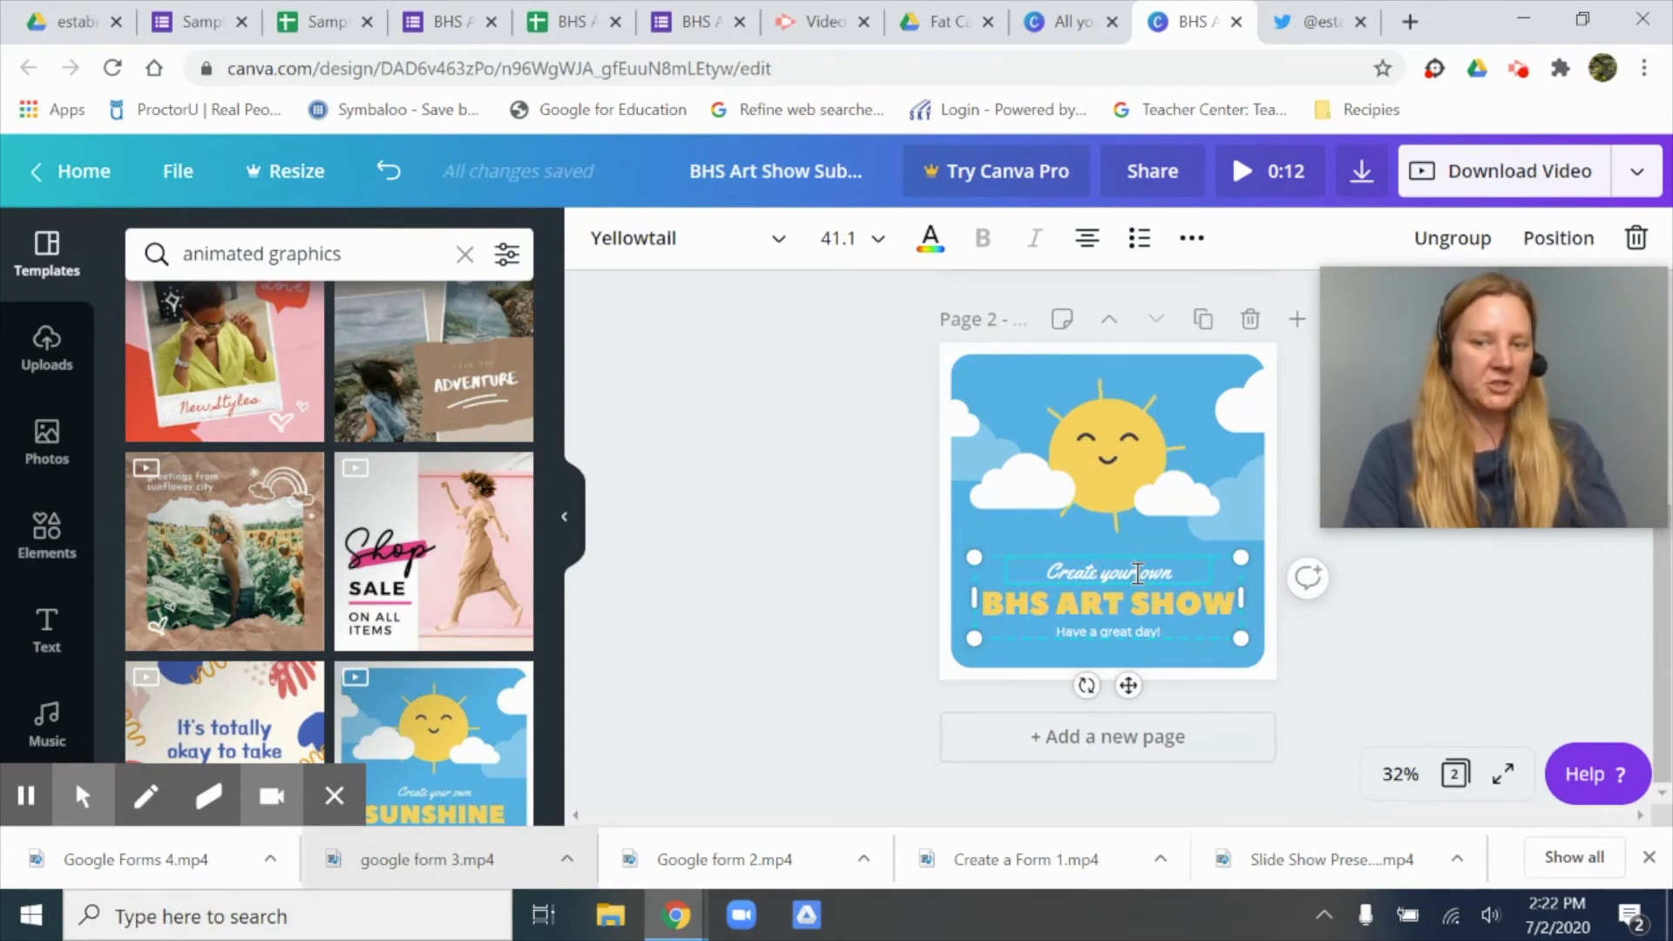
left_click_drag(1182, 570, 1030, 570)
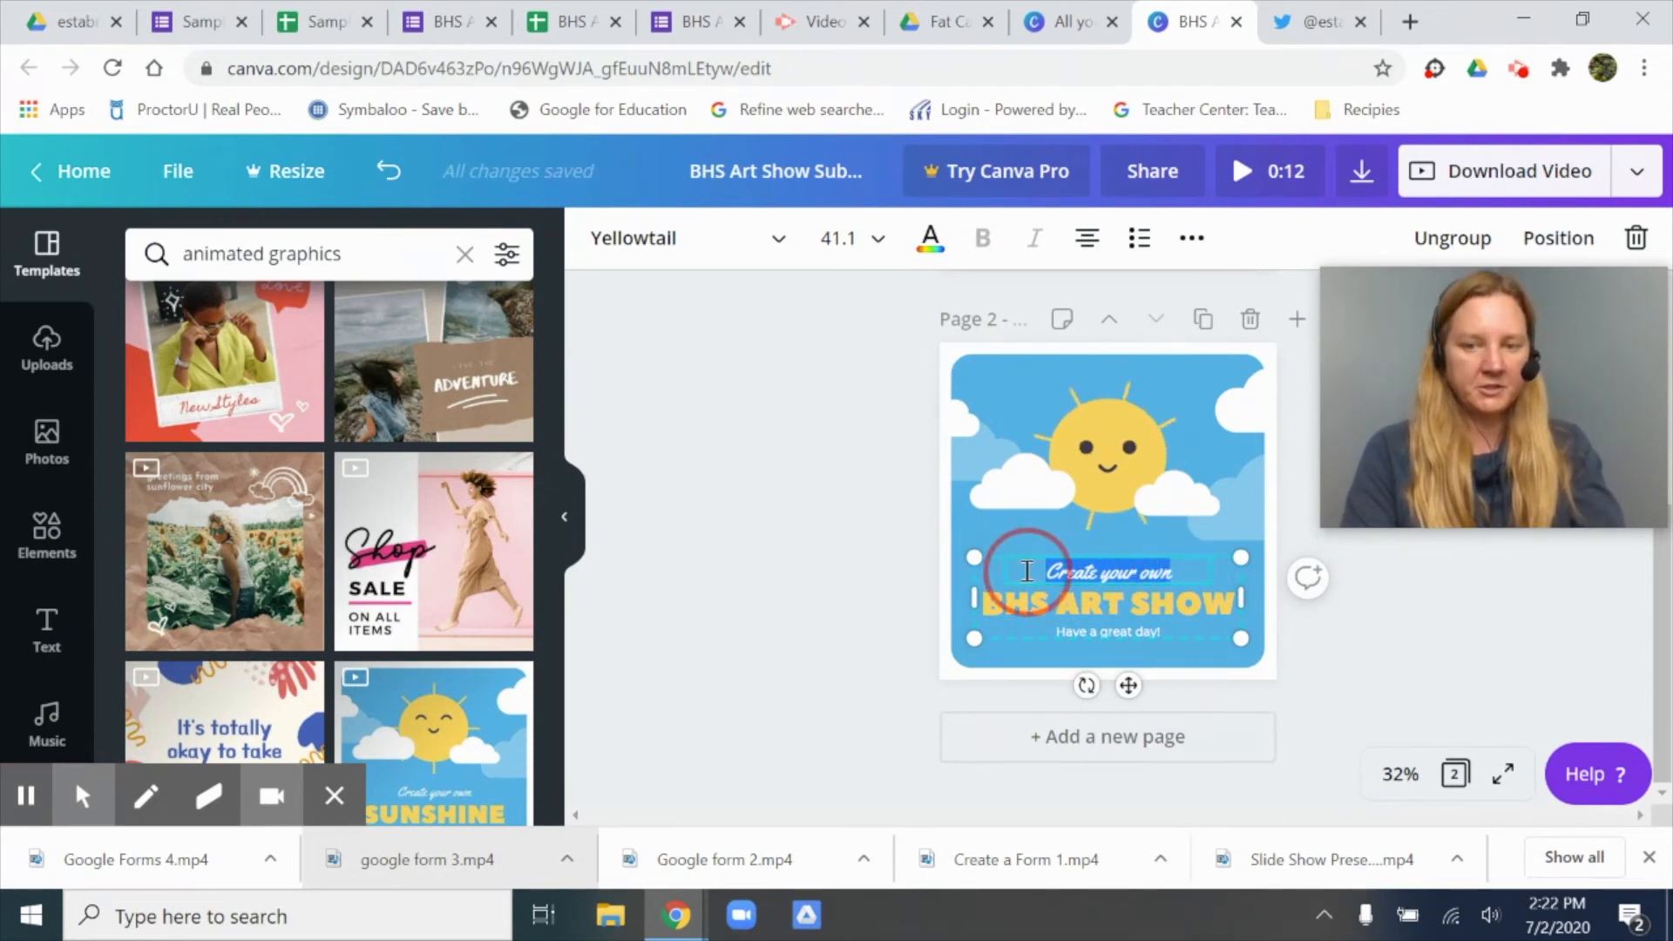
type("Submissions Due")
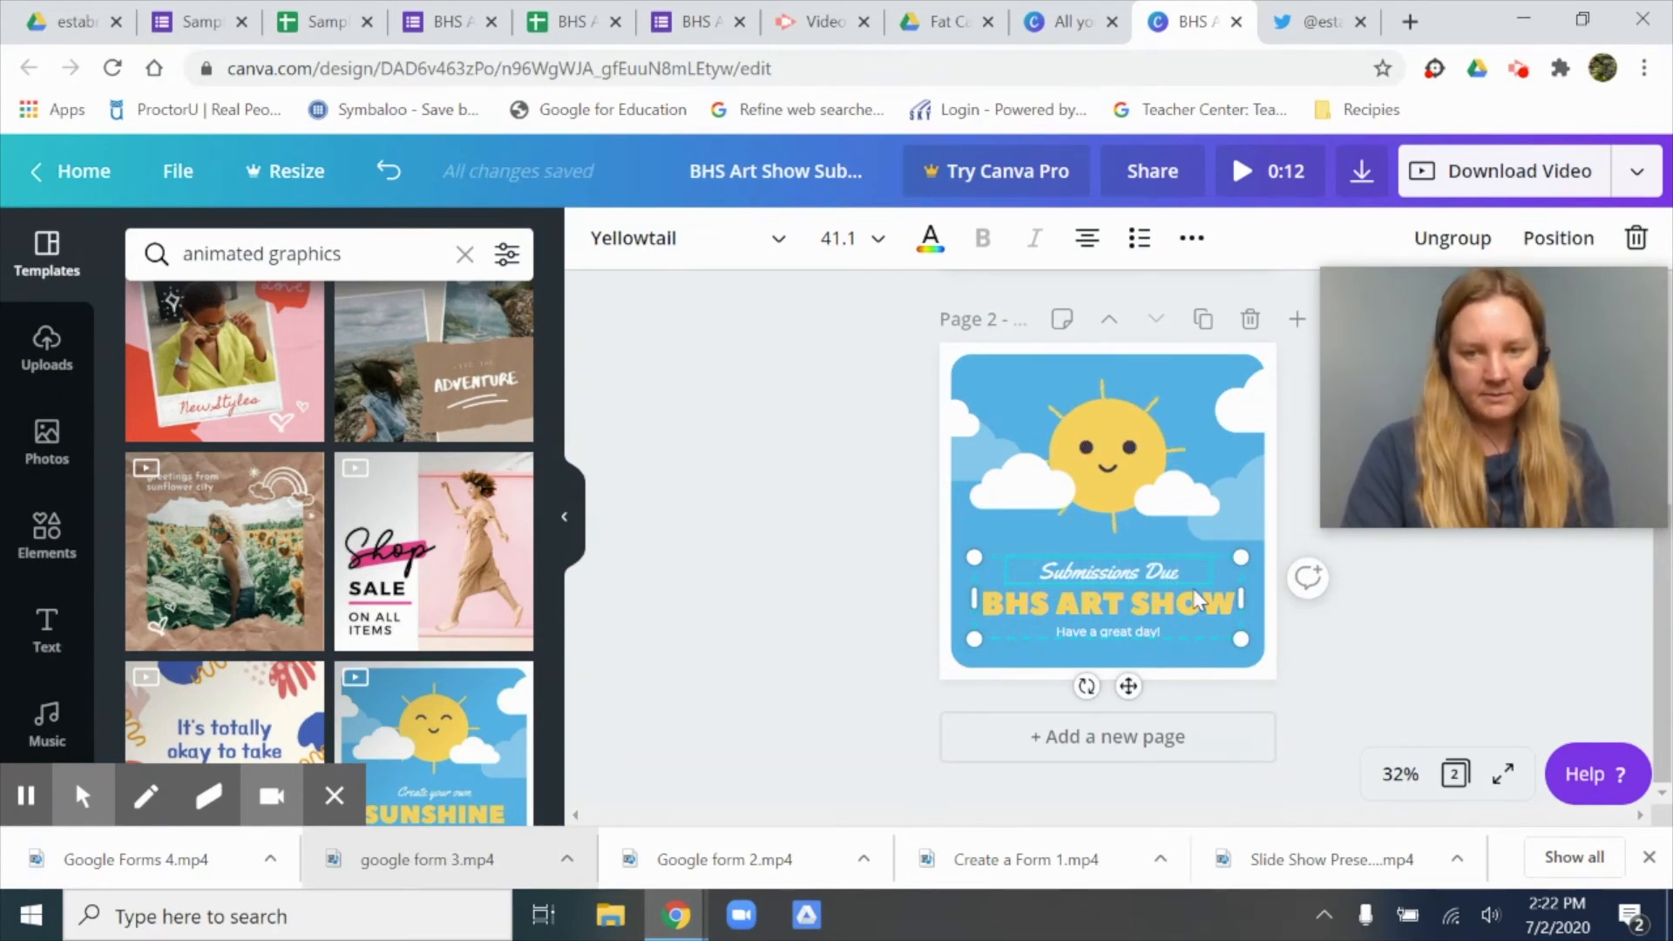
type(" 10-21")
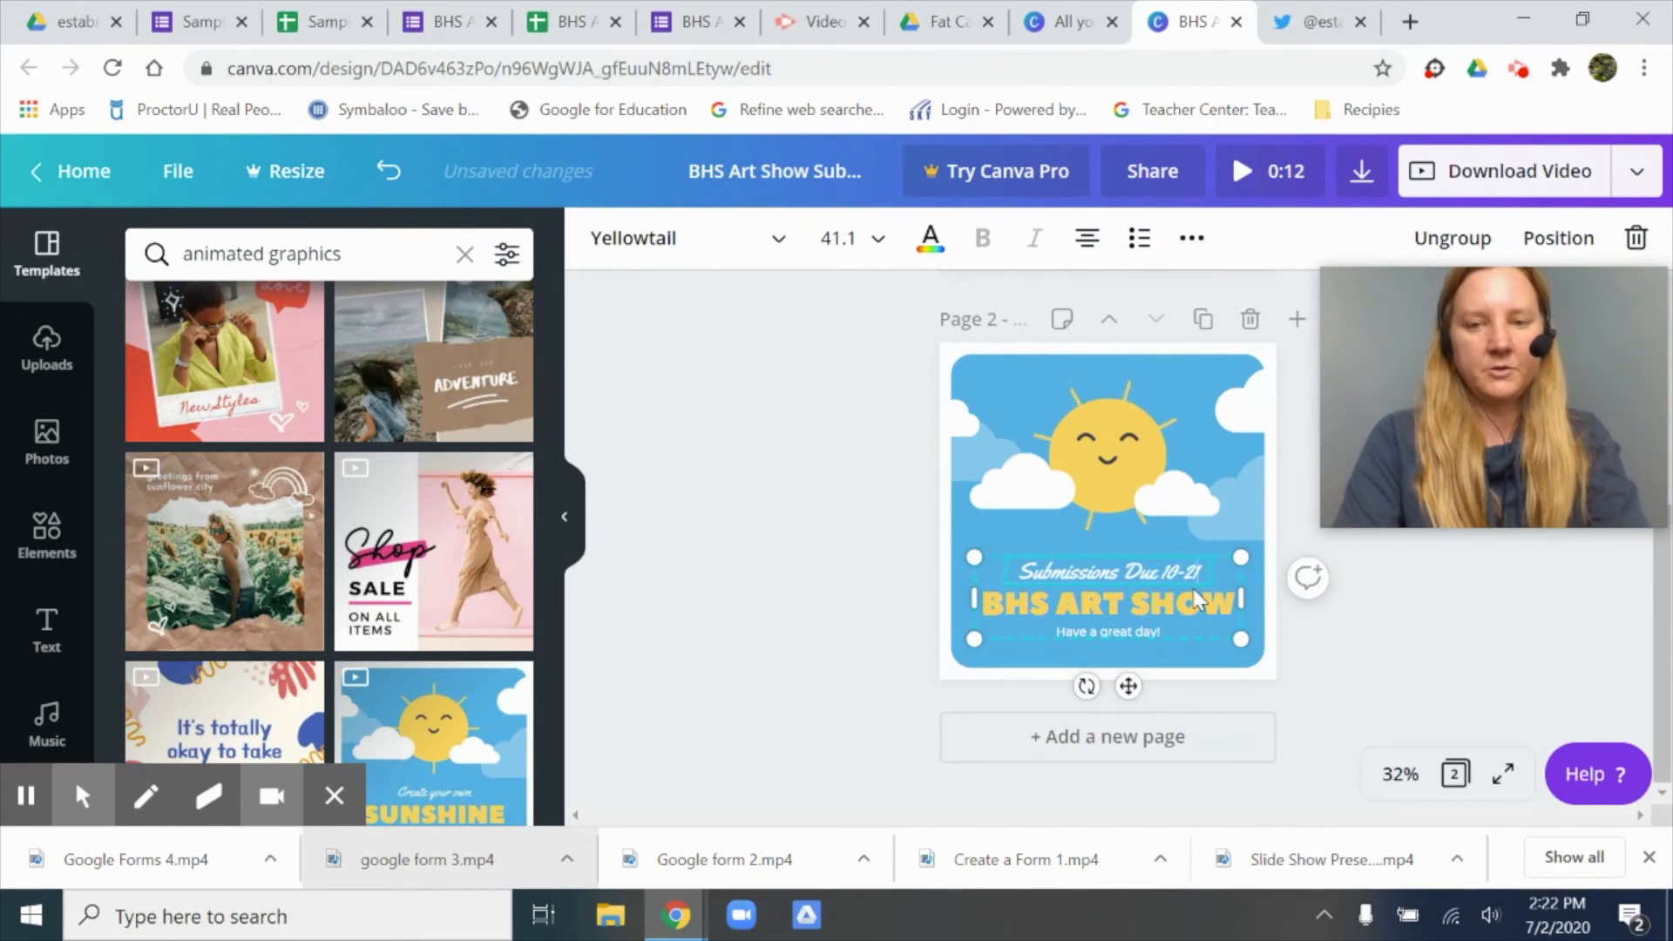
Step: Replace the "Have a great day!" line below the heading on page 2 with "Click on the Link"
left_click(1128, 632)
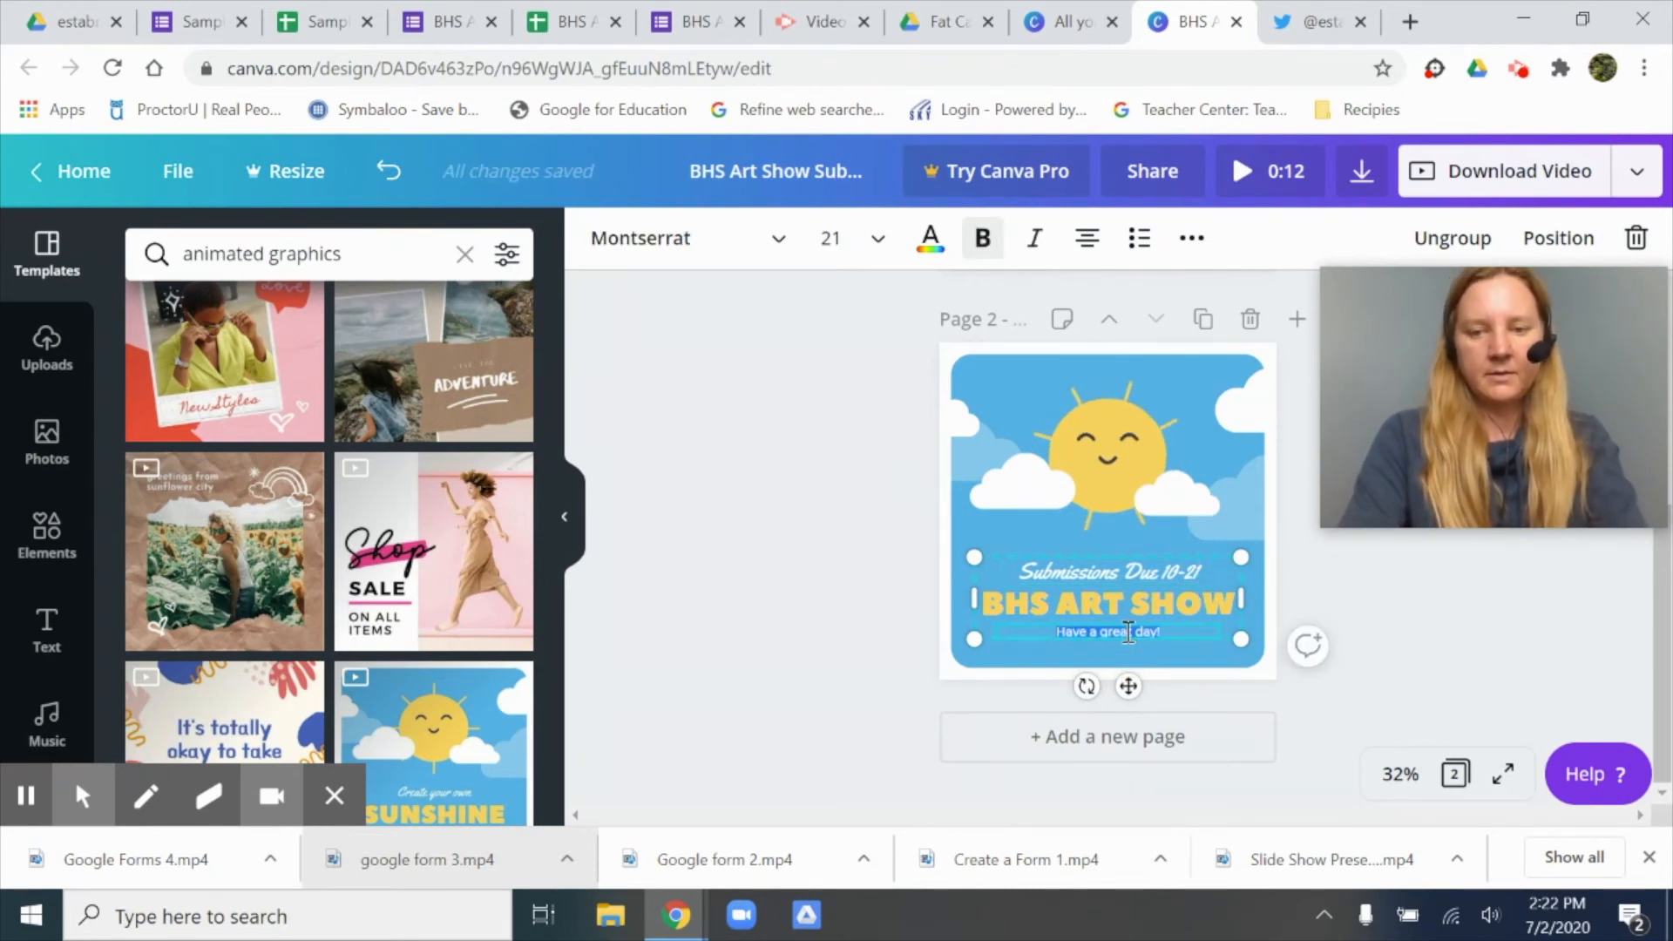
type("d")
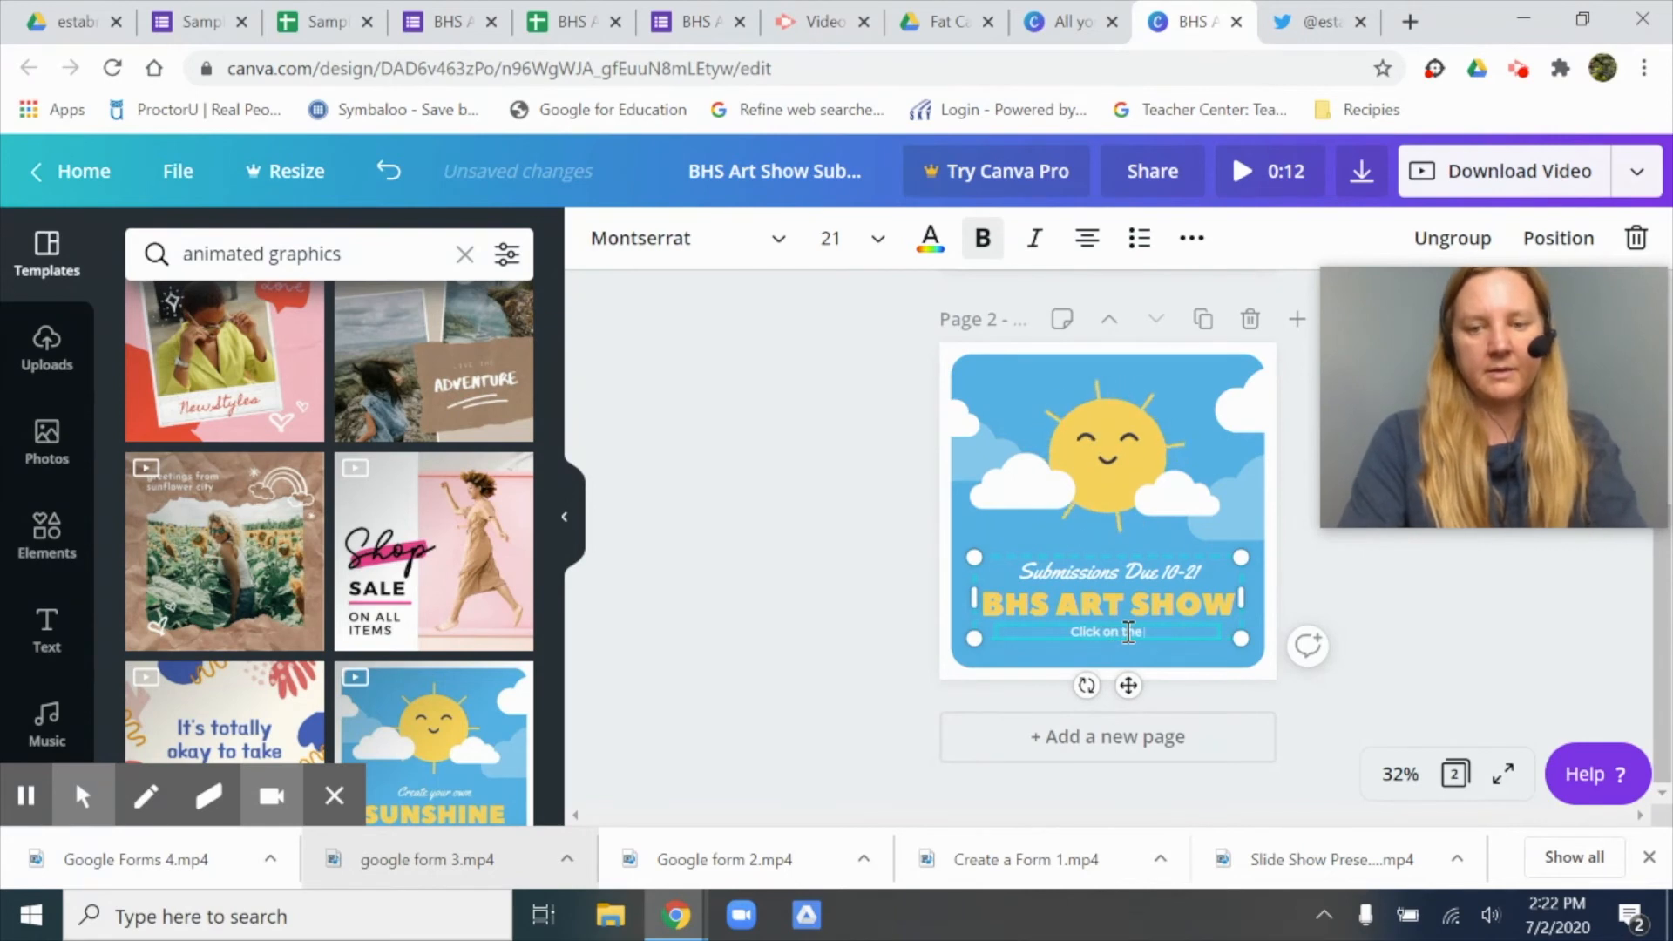
left_click(873, 540)
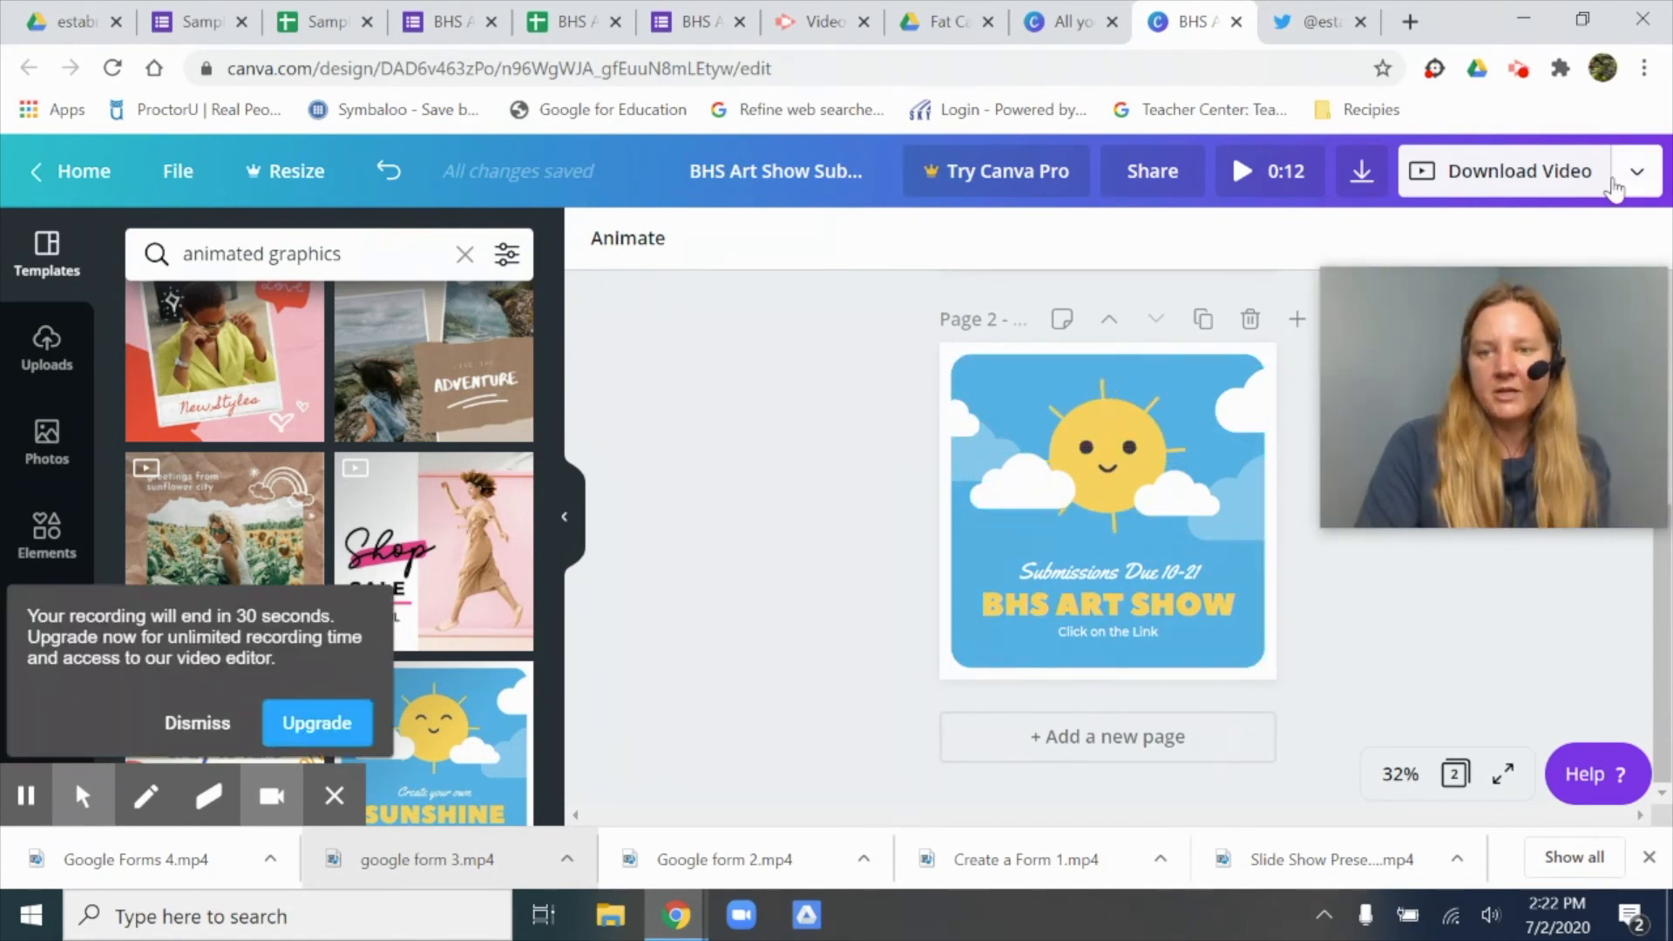
left_click(185, 727)
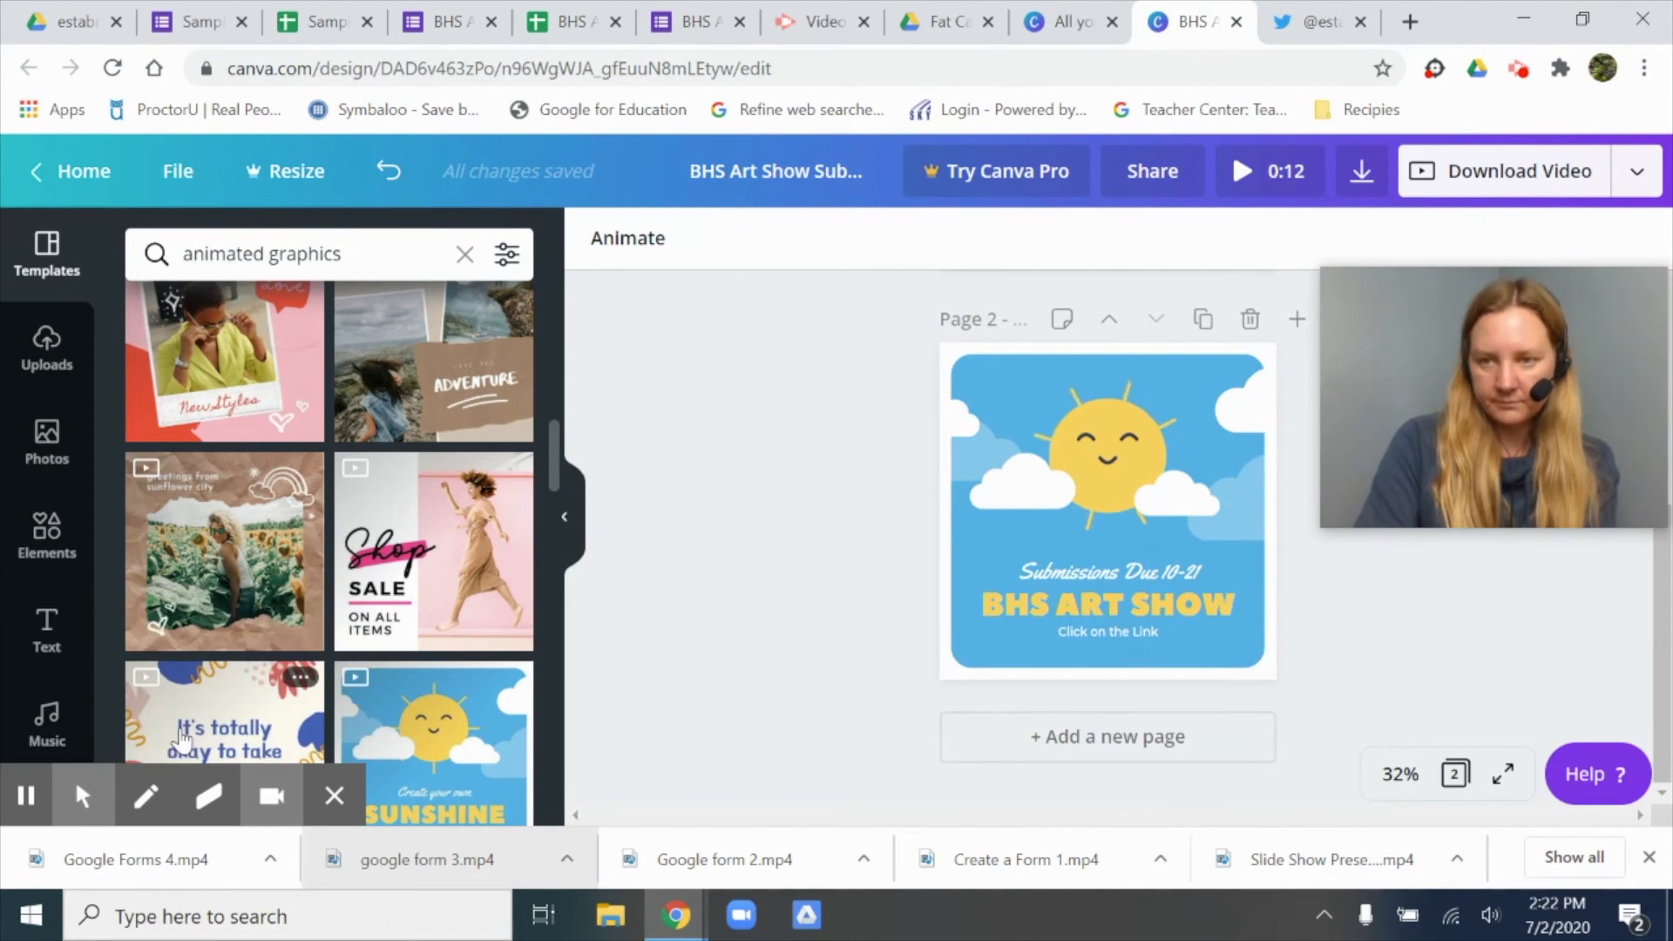
Step: Download only page 2 of the design as a GIF
left_click(1595, 188)
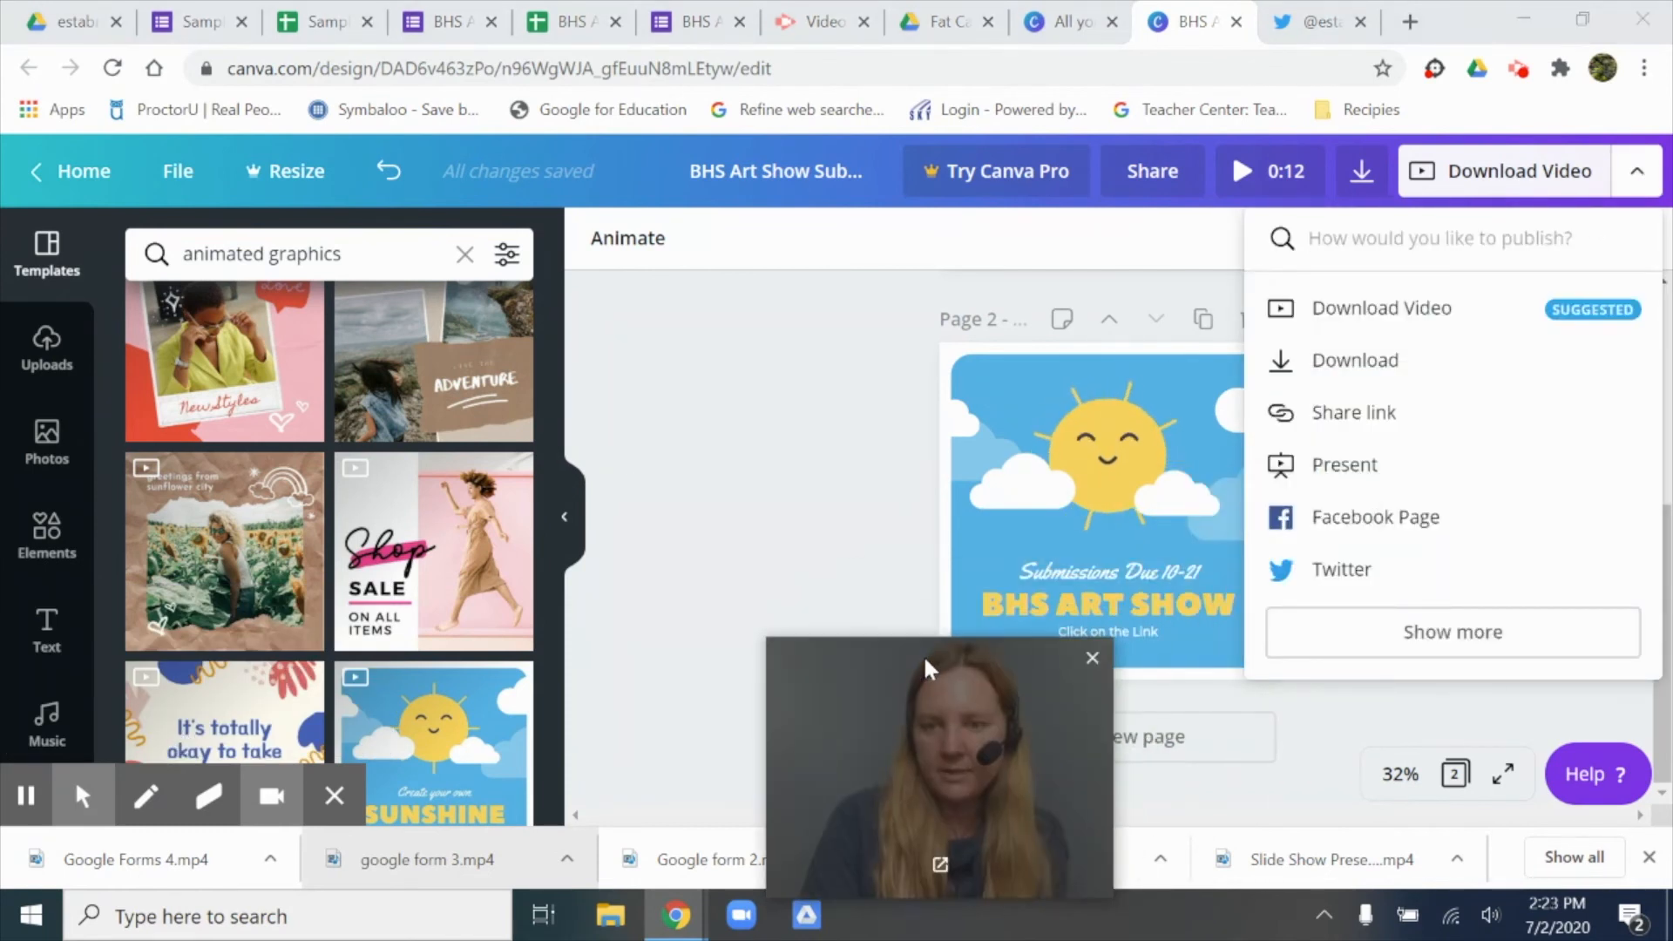
left_click(1359, 370)
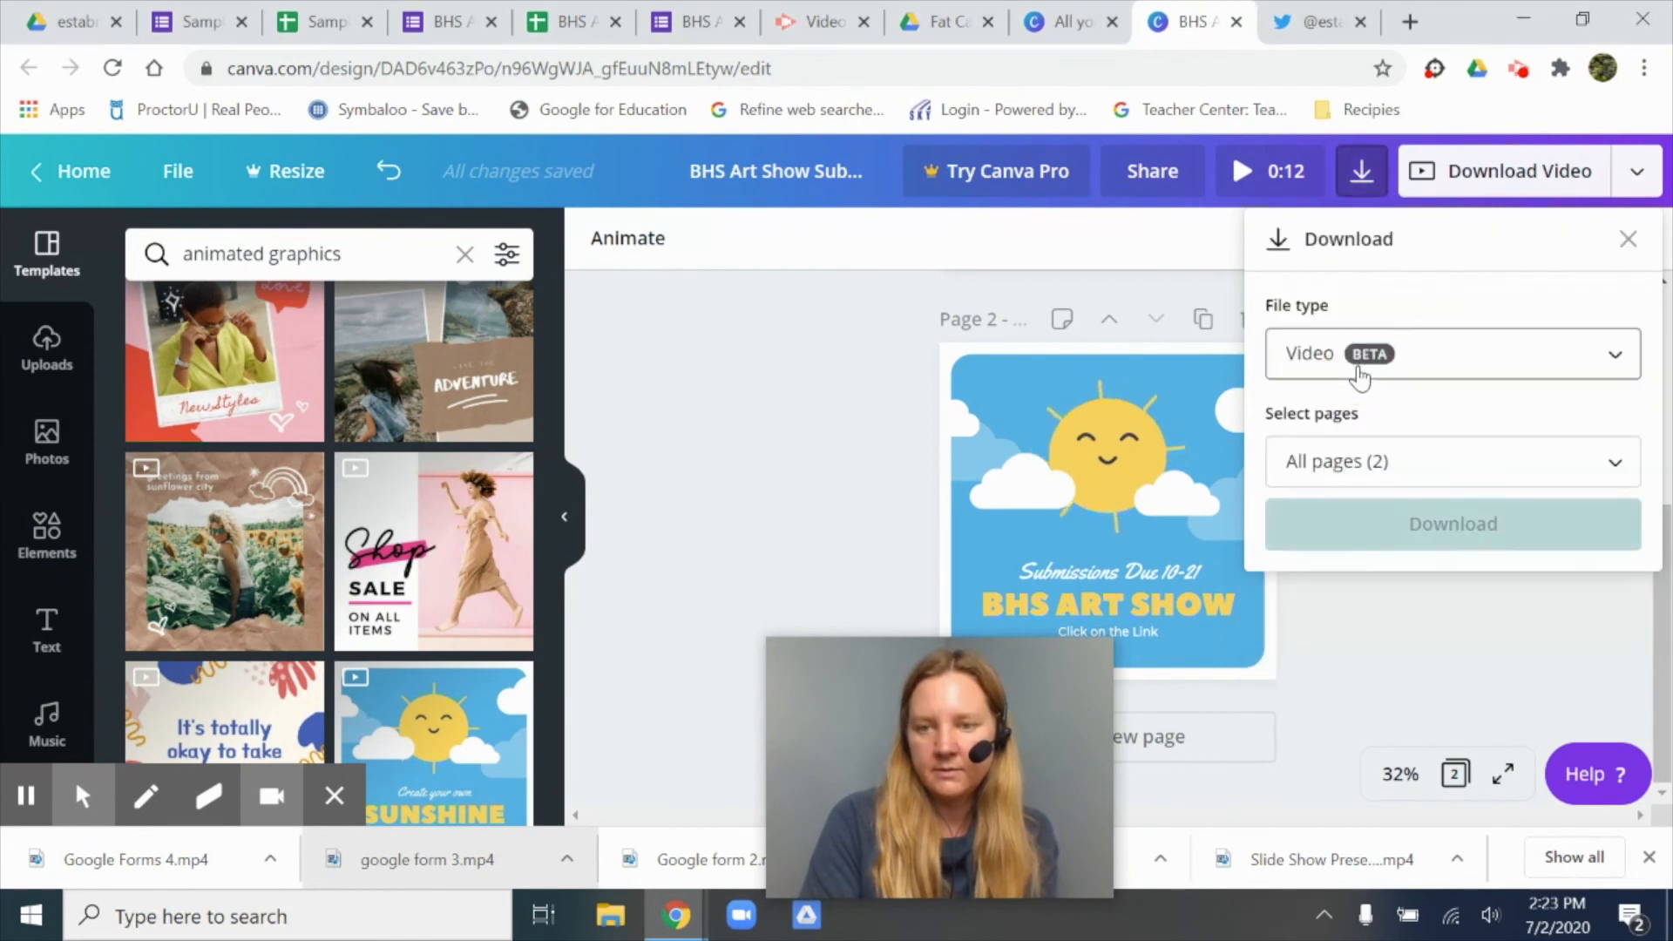
left_click(1558, 351)
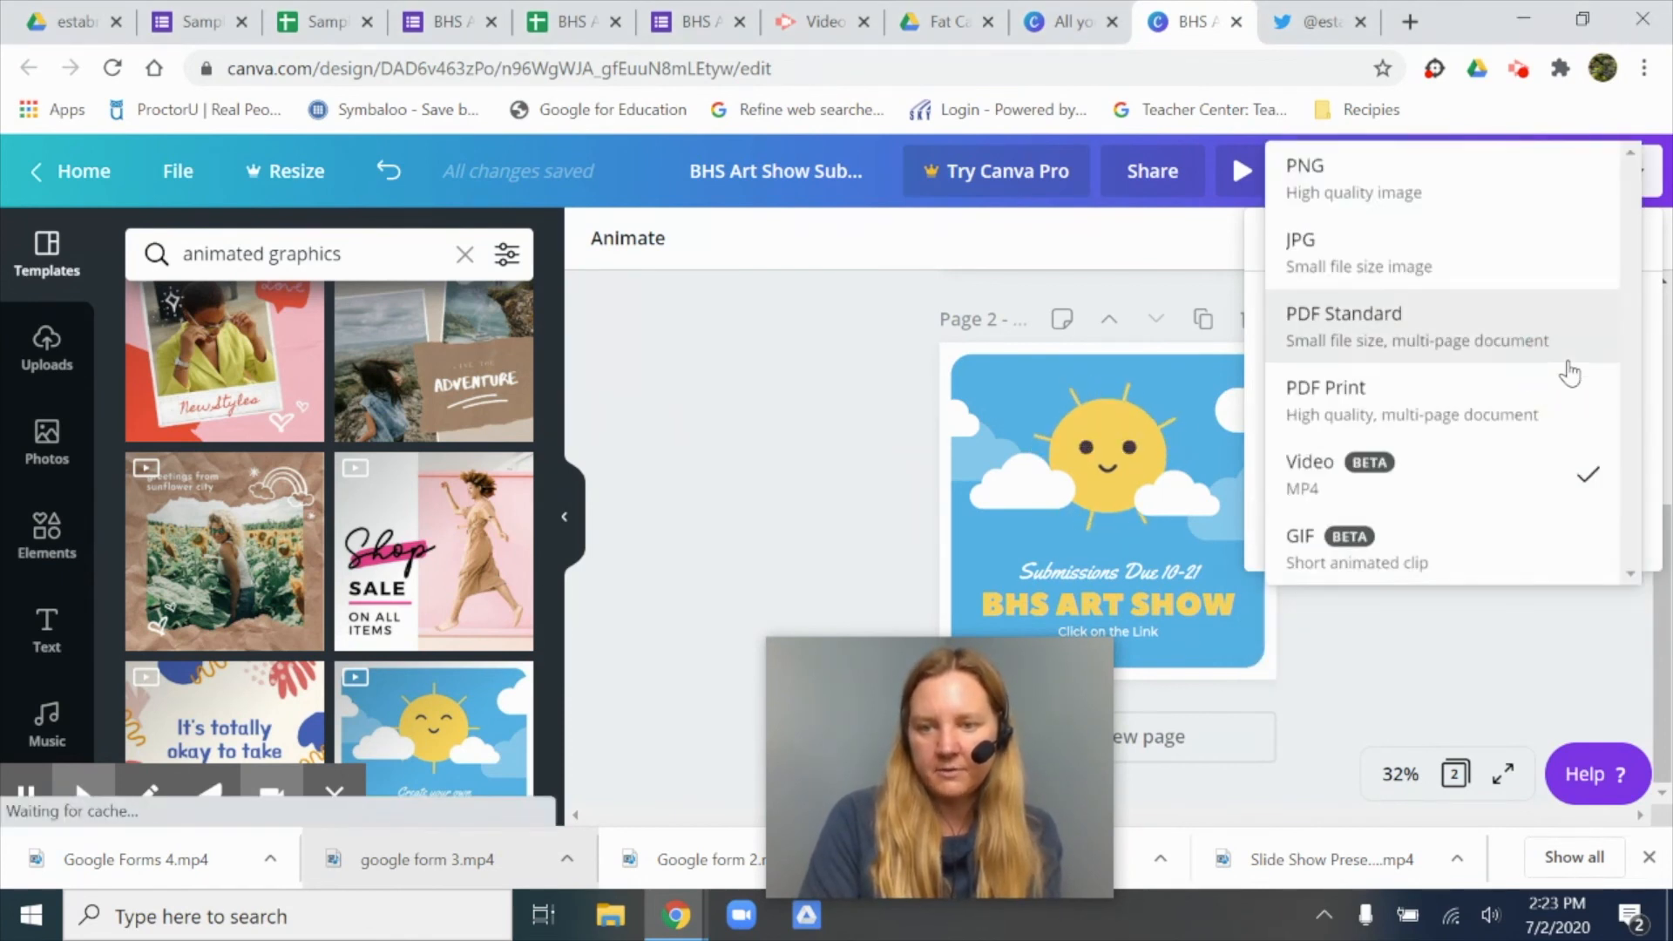
left_click(1375, 559)
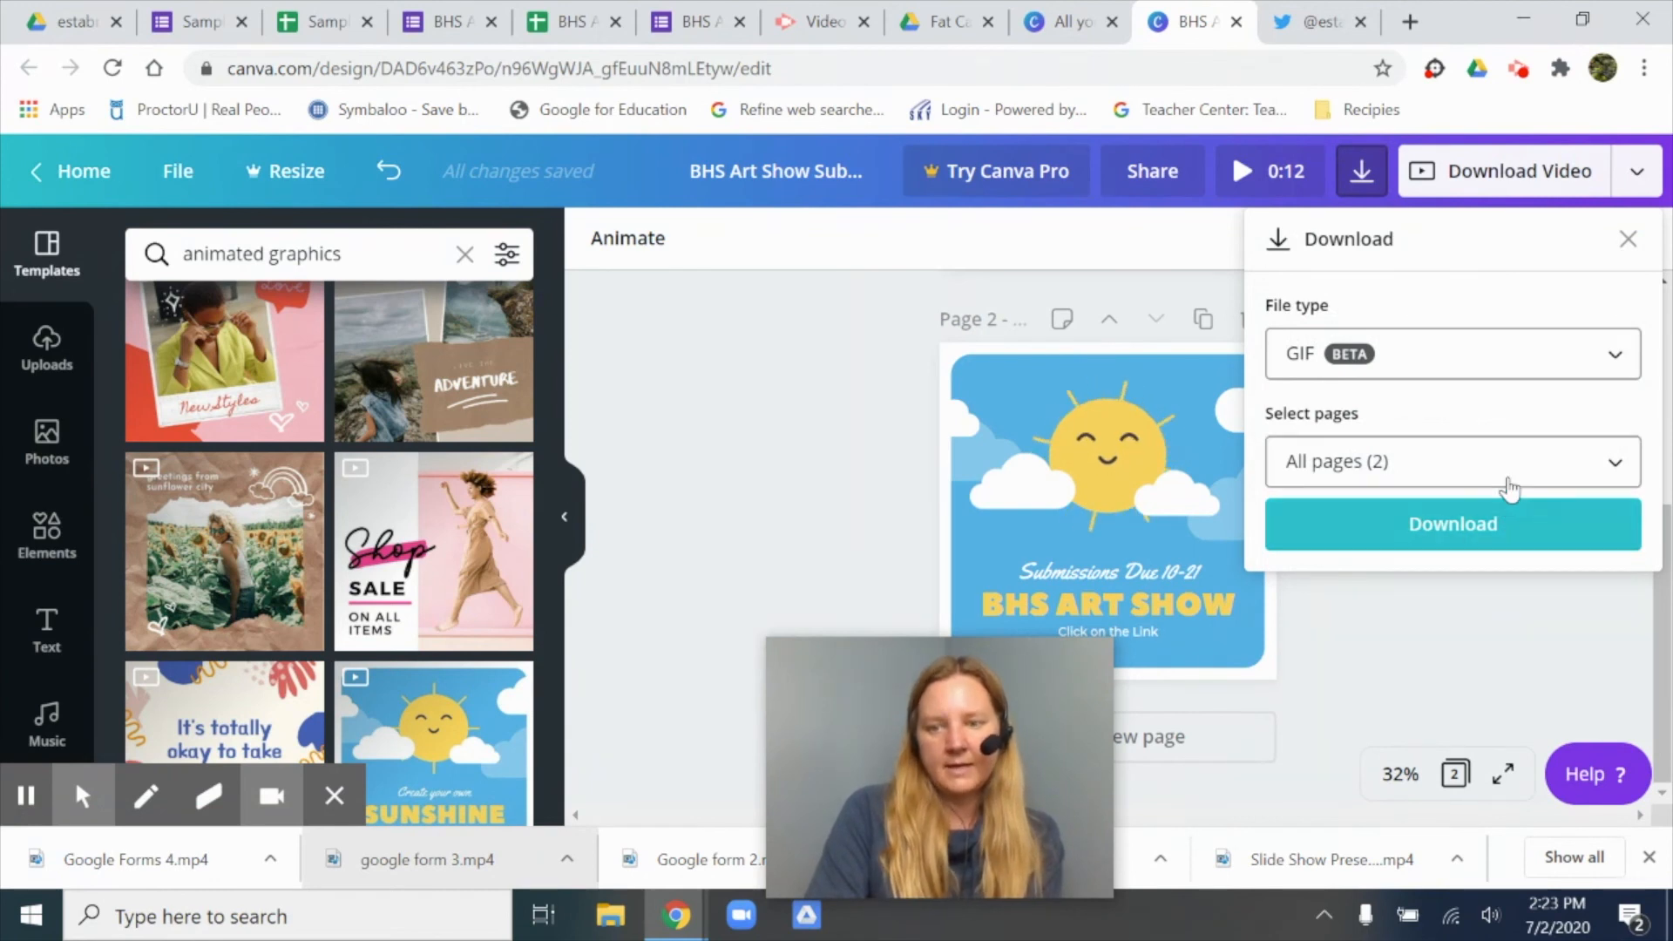
left_click(1510, 477)
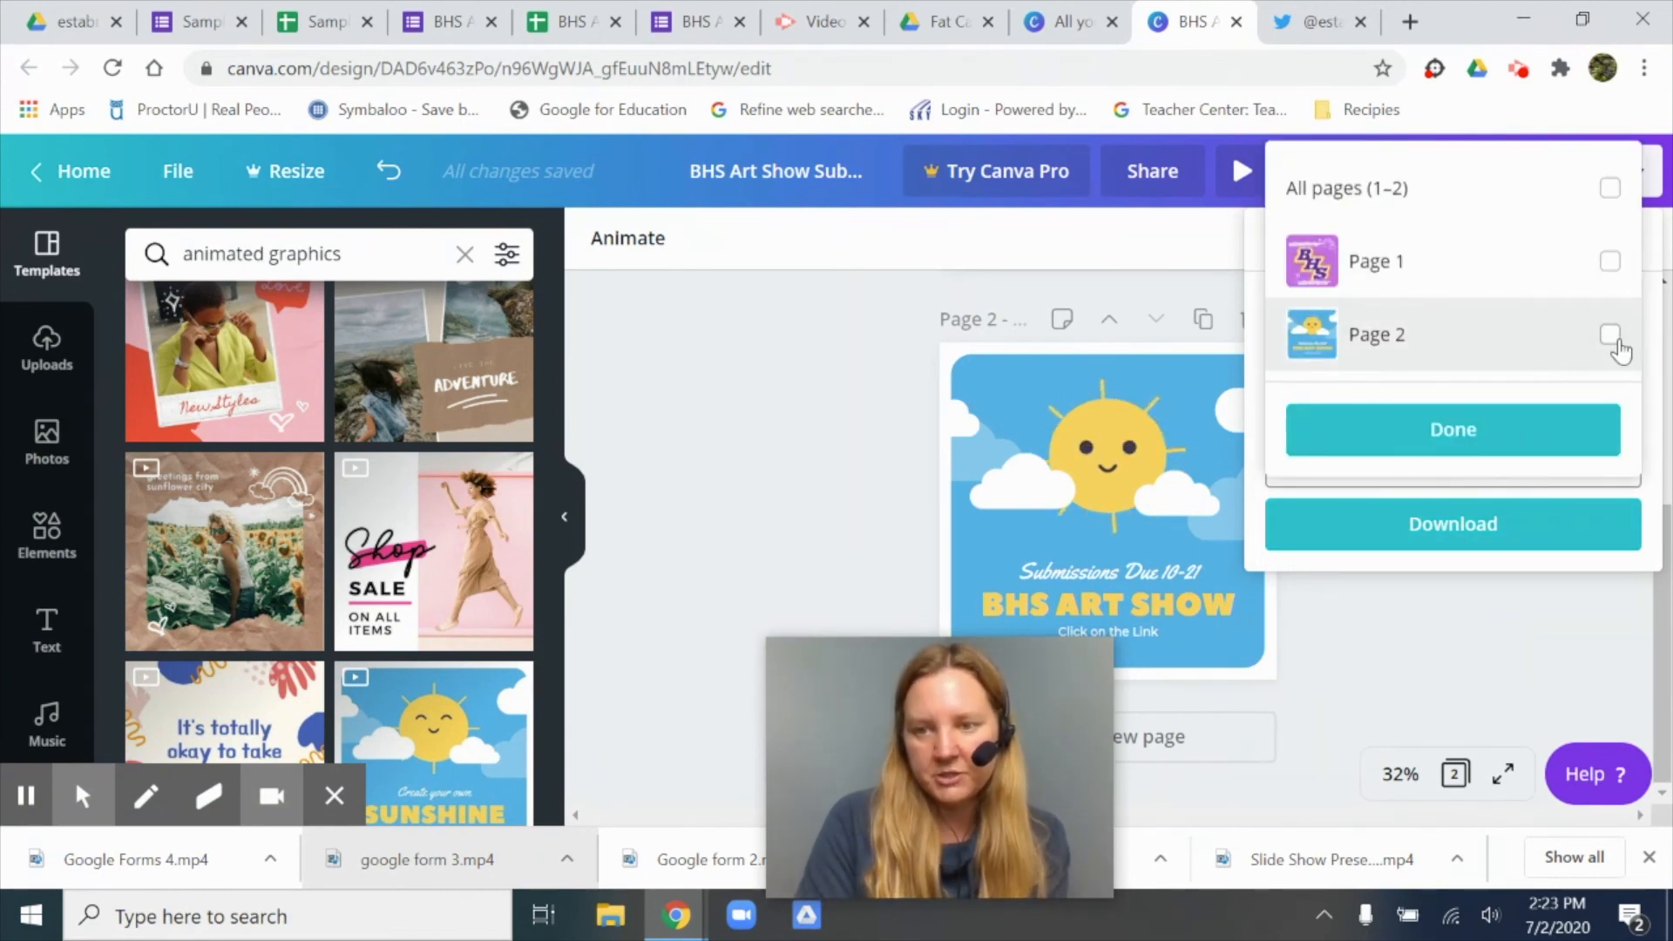
left_click(1610, 334)
left_click(1481, 429)
left_click(1419, 526)
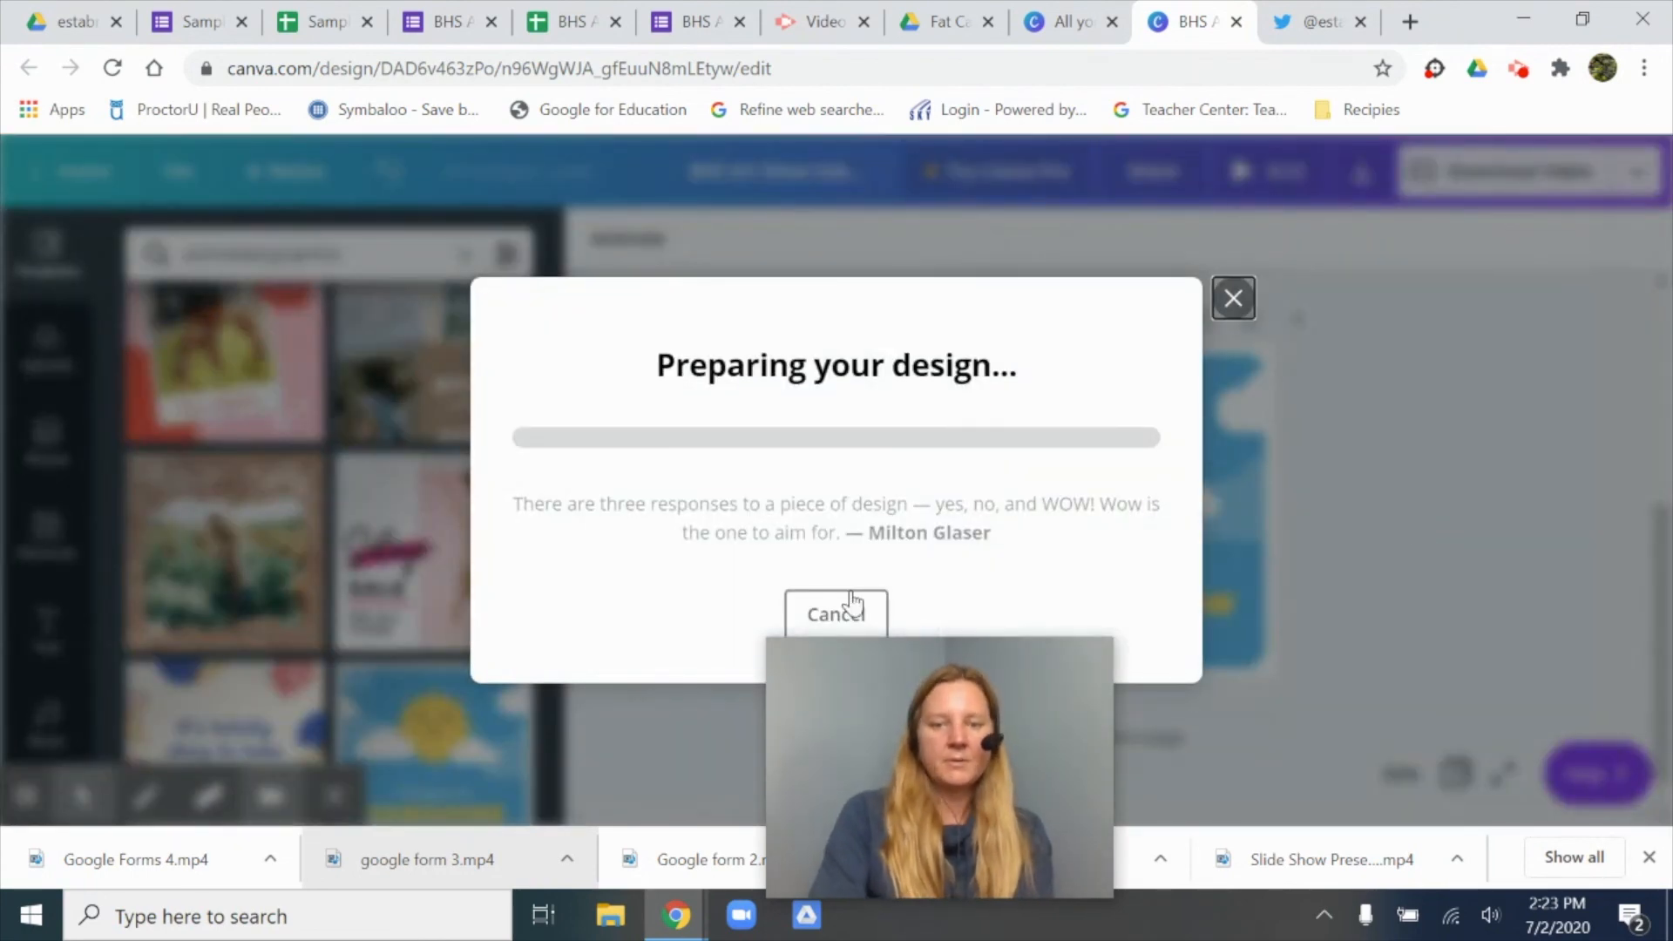